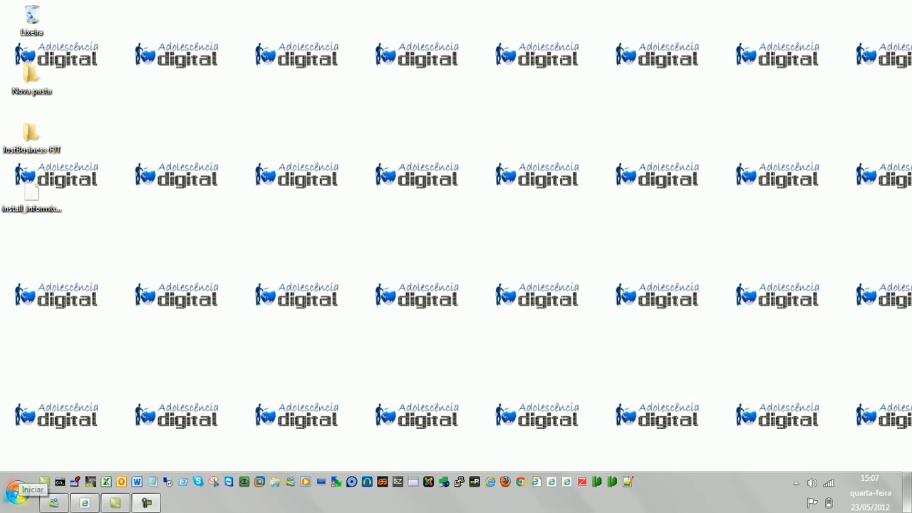
Start Microsoft Word 2010 with a blank document and maximize its window
click(17, 493)
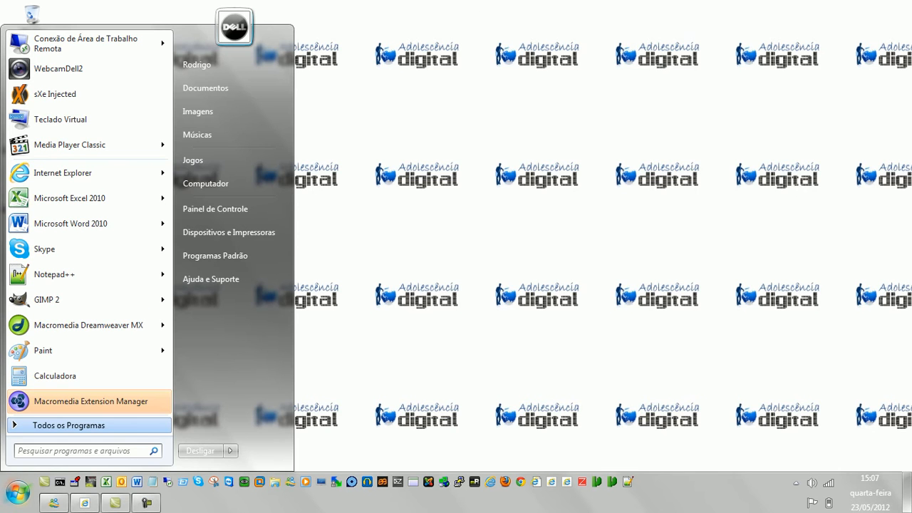
click(68, 426)
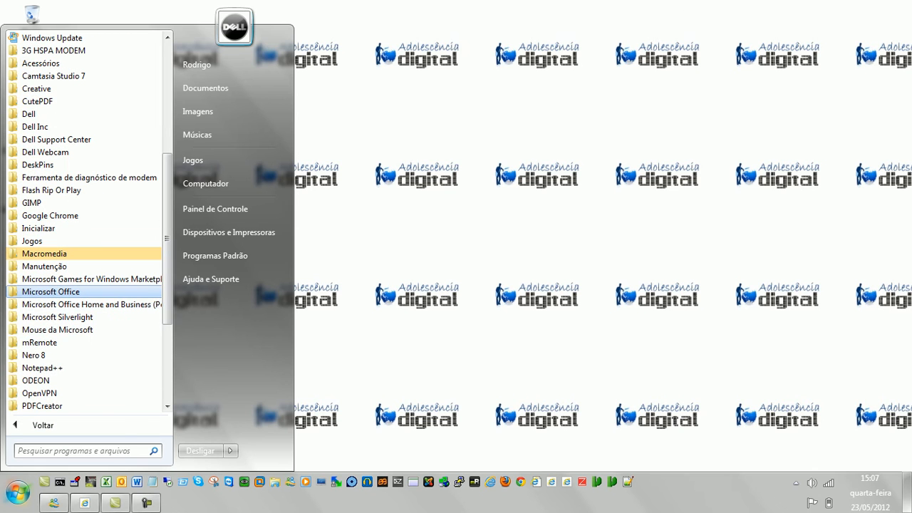
click(50, 292)
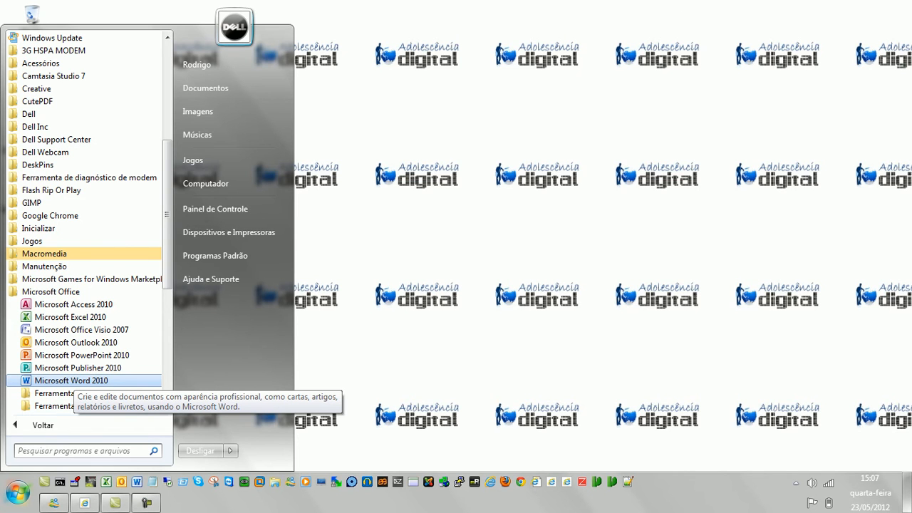
click(71, 380)
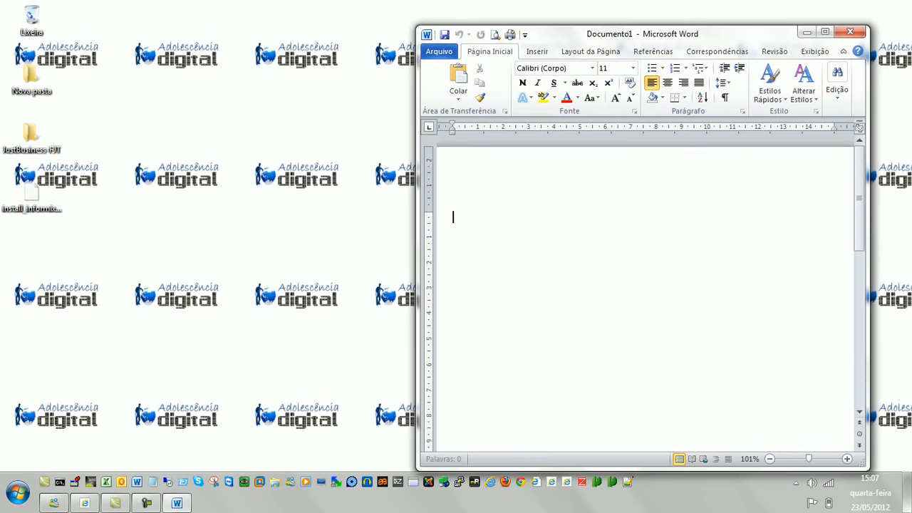
click(825, 32)
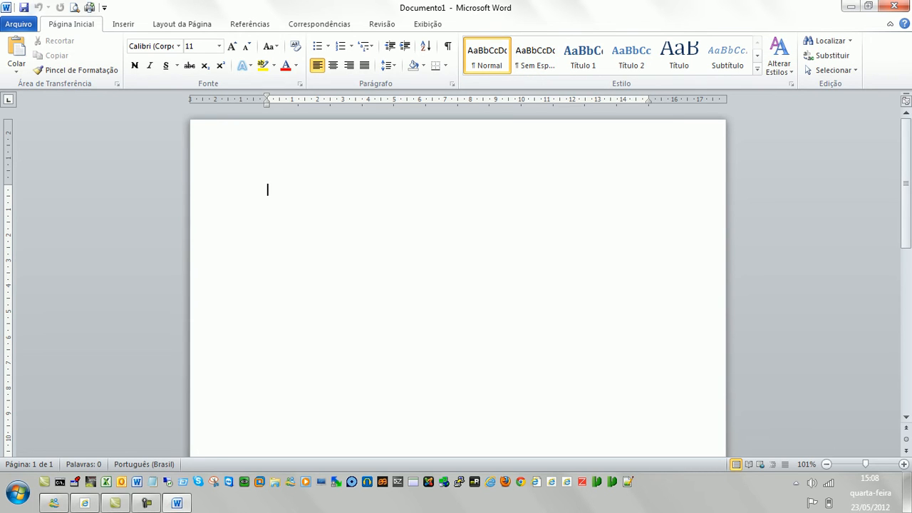
Insert the text headed "O que é inclusão digital?" with its three paragraphs into the blank document
text(O que é inclusão digital? No ponto de vista seria um envolvimento da massa estudantil ao âmbito educacional através da ferramenta online, mais quando dizemos incluir o aluno para obter conhecimento, envolvemos uma atitude particular, para enriquecimento social, politico, educacional. Então poderíamos dizer que inclusão Digital é o envolvimento do aluno em busca de conhecimento e interação nas gigantescas maneiras que são transmitidas em tempo real, uma ferramenta de uso fácil que inclui apenas a busca que fazemos para obter o conhecimento, as ferramentas se tornam essenciais para um ambiente confortável de conhecimento. Se pensarmos no âmbito pedagógico antigamente, para com a ferramenta disponível no conceito atual, sendo uma ferramenta pratica e instantânea de informações esquecemos a velha lousa preta, e partimos para envolvimento da tecnologia, nos dias atuais. Então fica evidente a importância de tal conceito nos dias atuais, para nova geração que nasceram sobre essa ferramenta computador.)
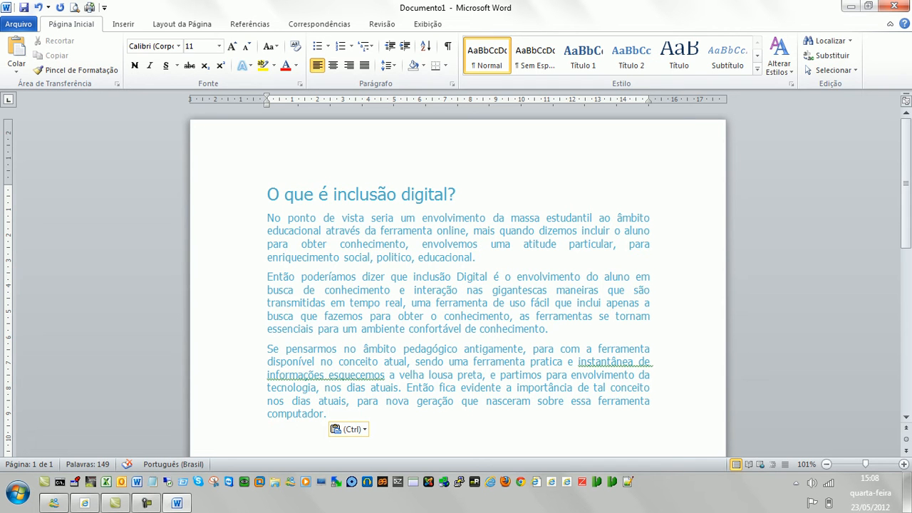
drag(328, 414, 266, 195)
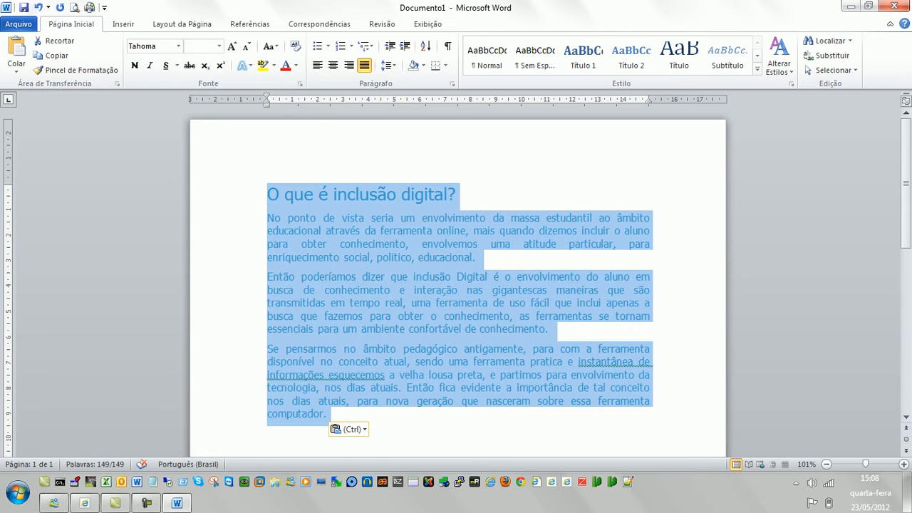
click(457, 194)
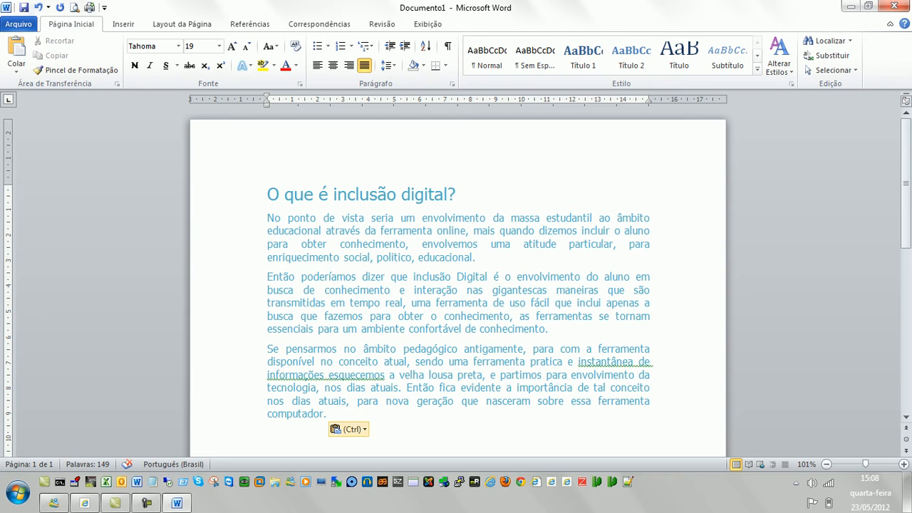
Replace the heading and paragraphs with a pasted copy of themselves, and dismiss the paste options
drag(329, 415, 268, 194)
key(ctrl+c)
key(Delete)
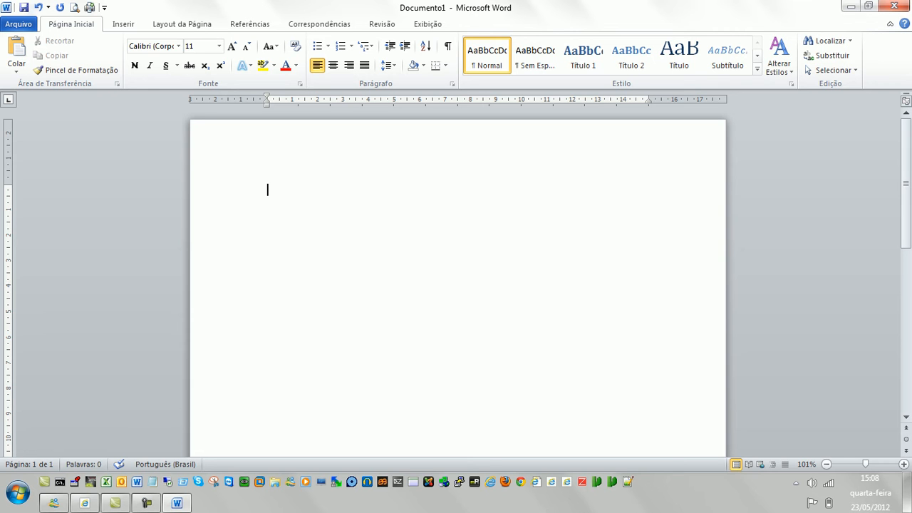
key(ctrl+v)
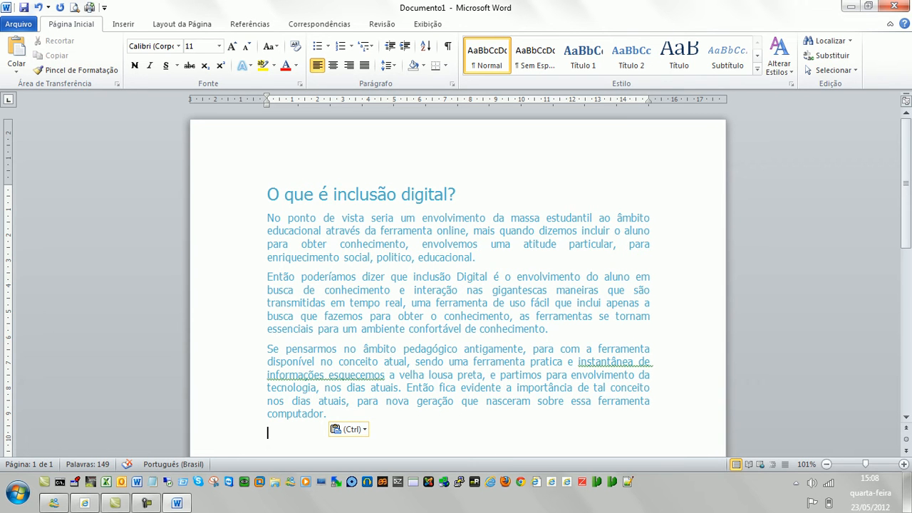
key(ctrl)
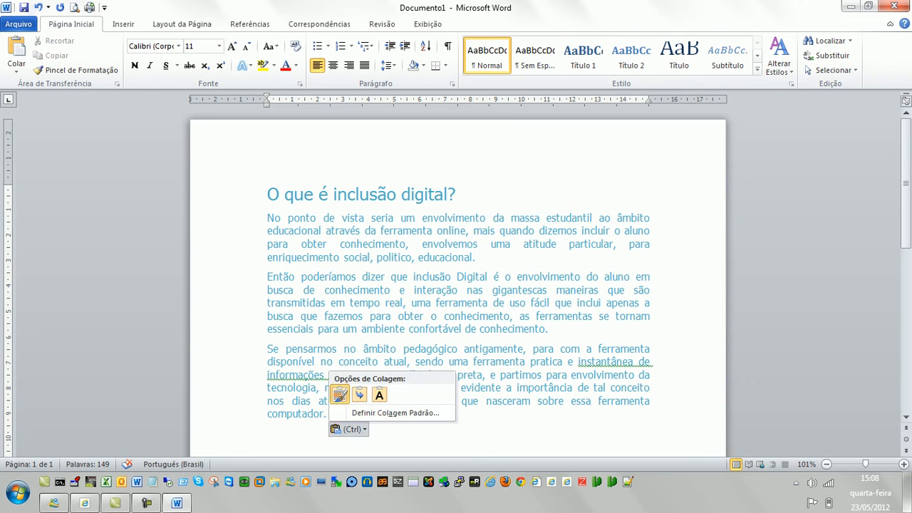
key(Escape)
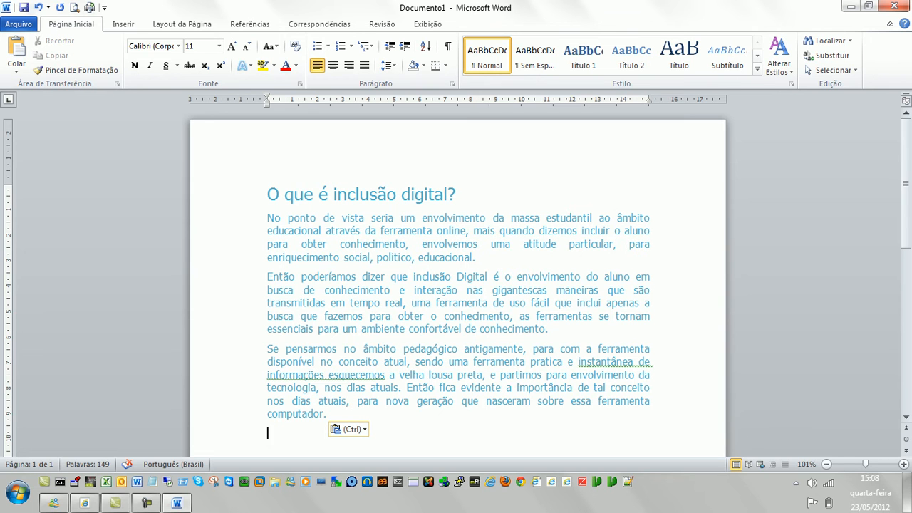
Extend the selection upward paragraph by paragraph to the heading and copy the selected text
key(ctrl+shift+Up)
key(ctrl+shift+Up)
key(ctrl+shift+Up)
key(ctrl+shift+Up)
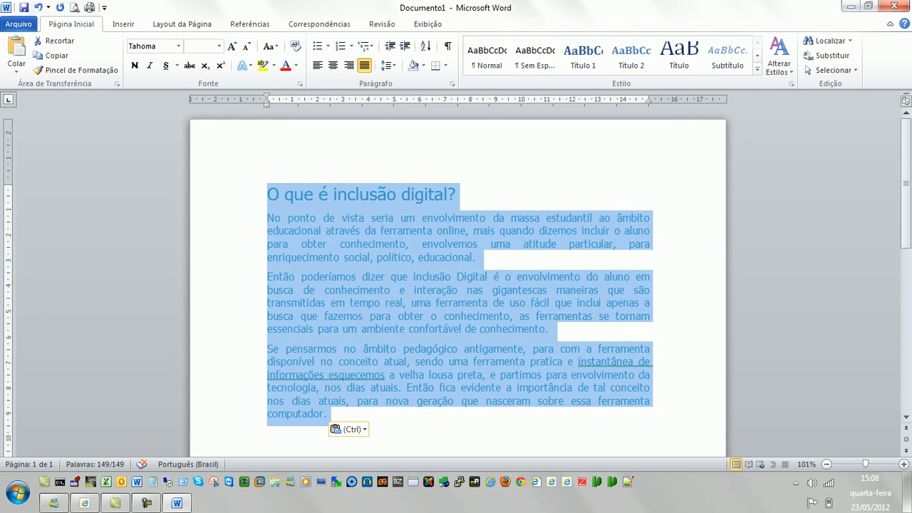
key(ctrl+c)
key(Right)
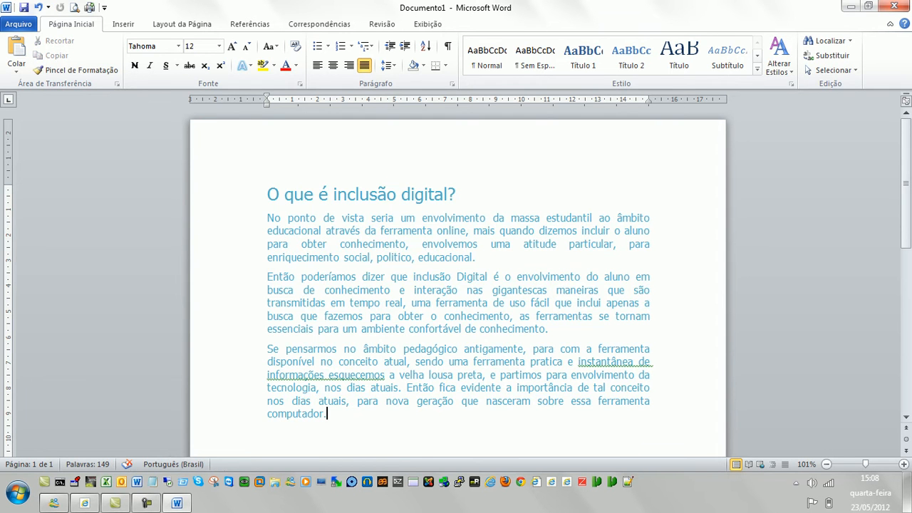
Delete the entire document content and paste the copied text in its place
key(ctrl+a)
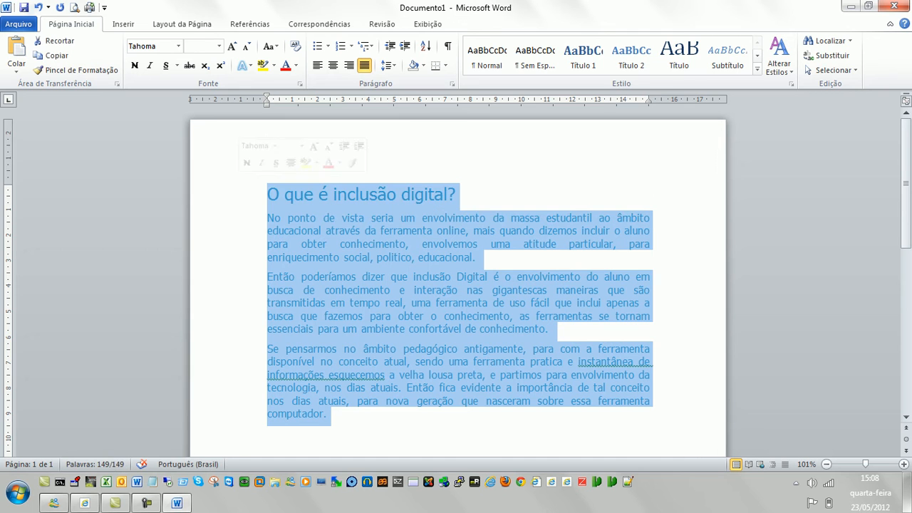
key(Delete)
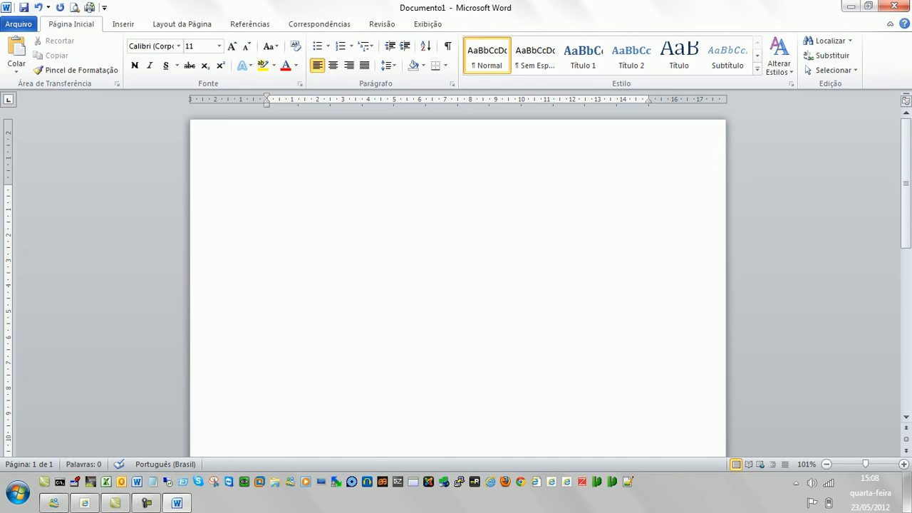
key(ctrl+v)
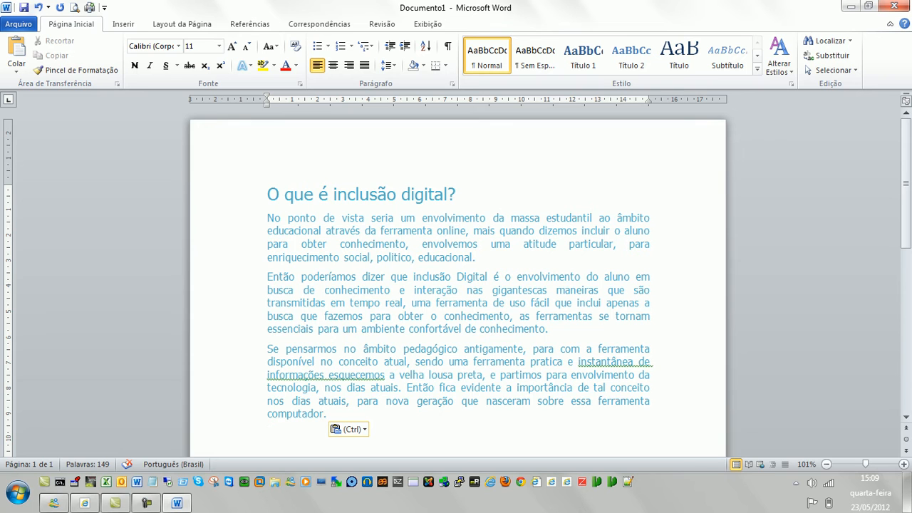
key(ctrl)
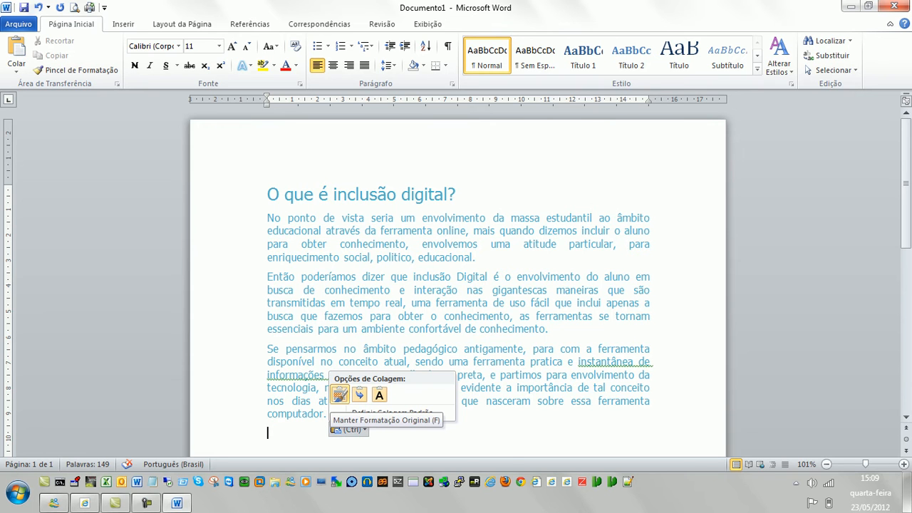
key(Escape)
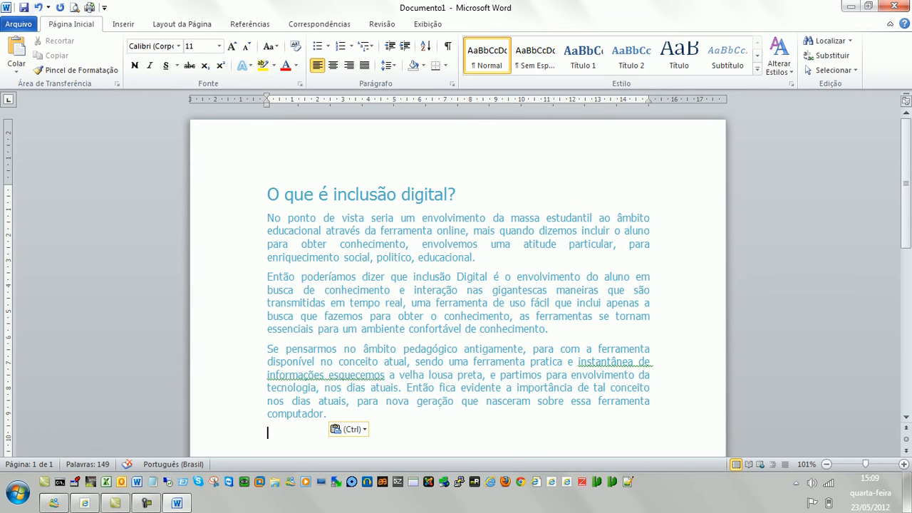
Undo the last paste, undo and redo the text's deletion, and paste the copied text into the empty page
key(ctrl+z)
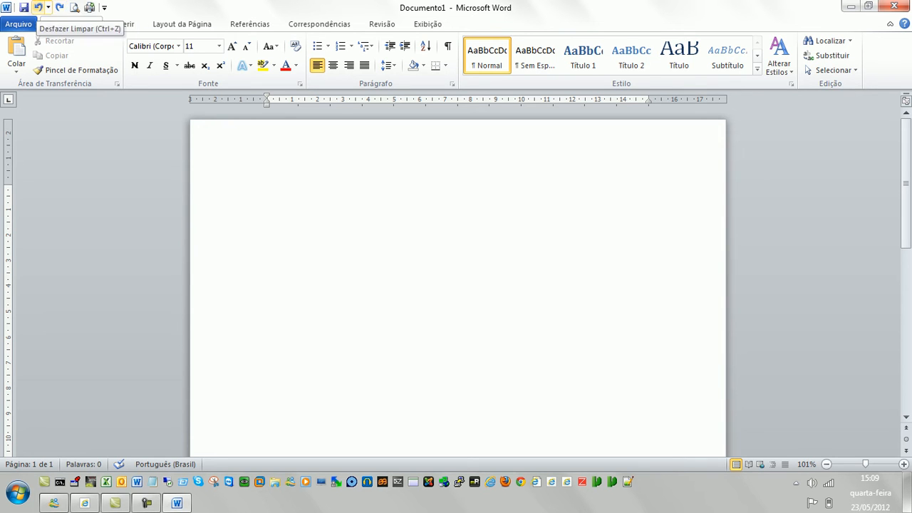
click(39, 7)
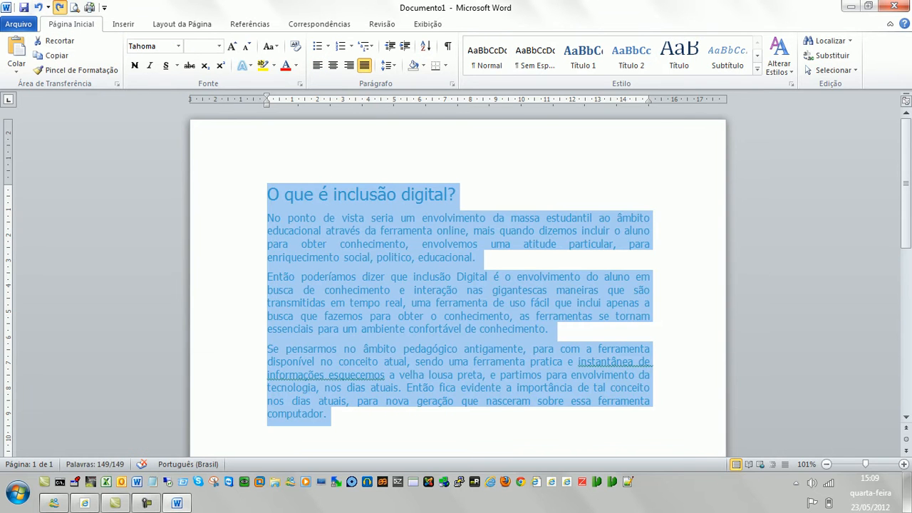
key(ctrl+z)
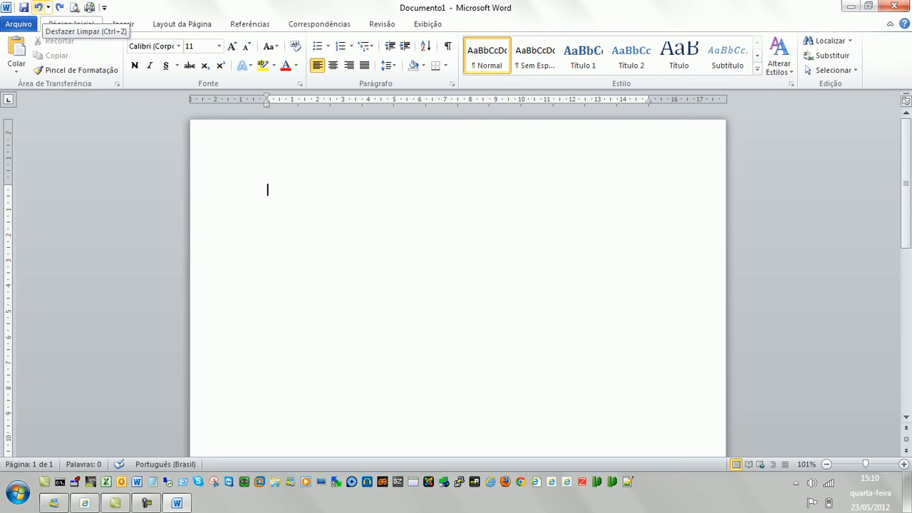
click(38, 7)
click(60, 7)
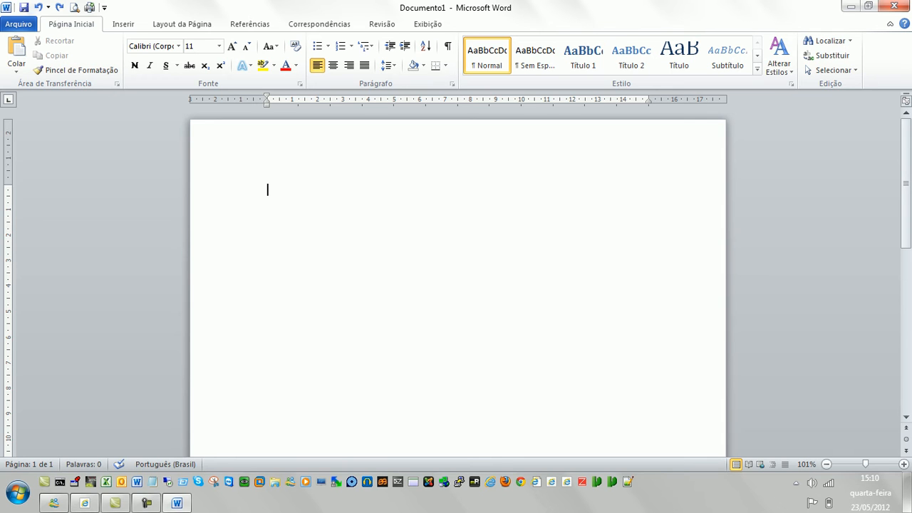
key(ctrl+v)
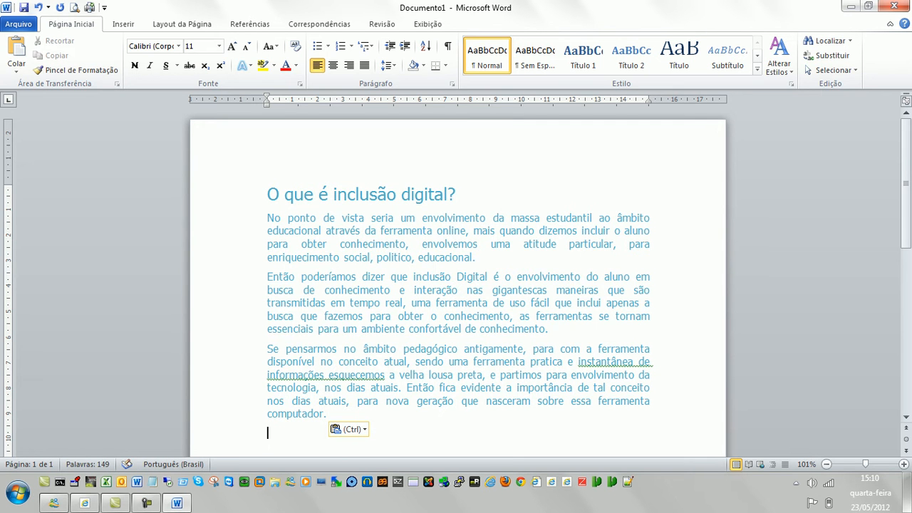
Apply the "Citação Intensa" style to the heading "O que é inclusão digital?"
drag(456, 195, 269, 195)
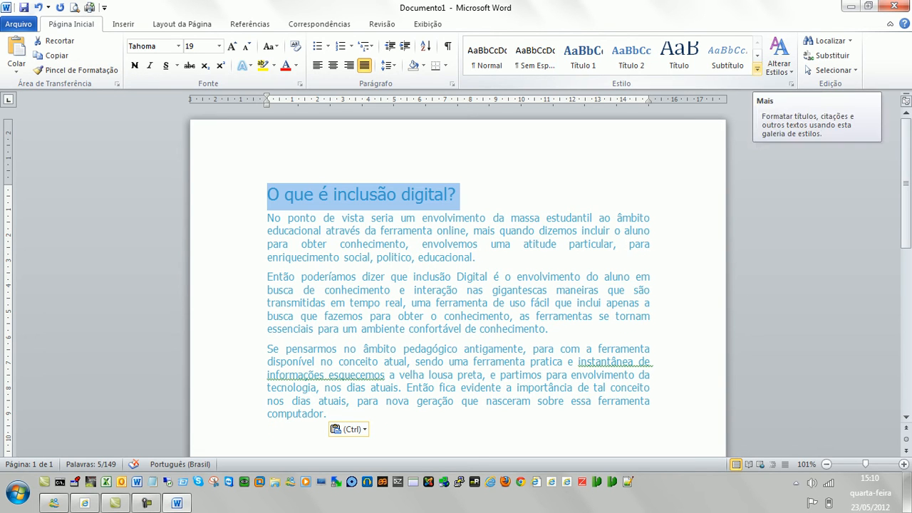
click(756, 69)
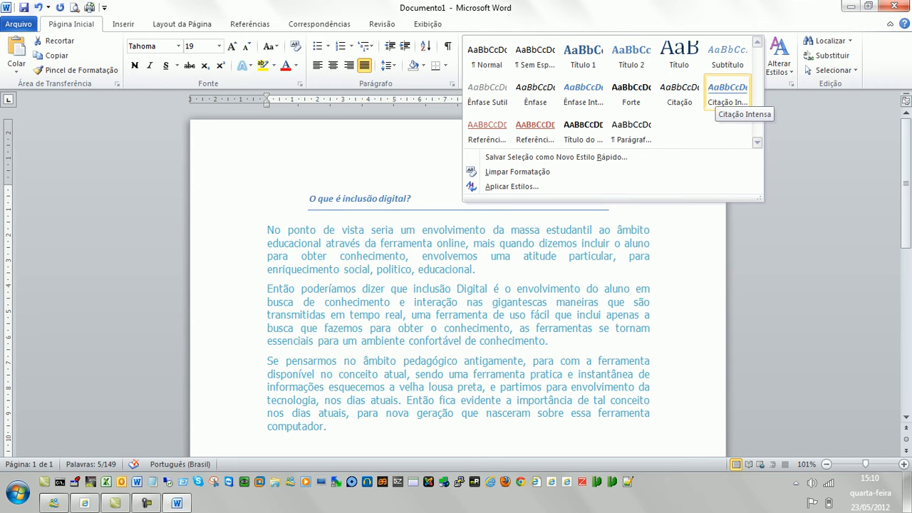
click(727, 94)
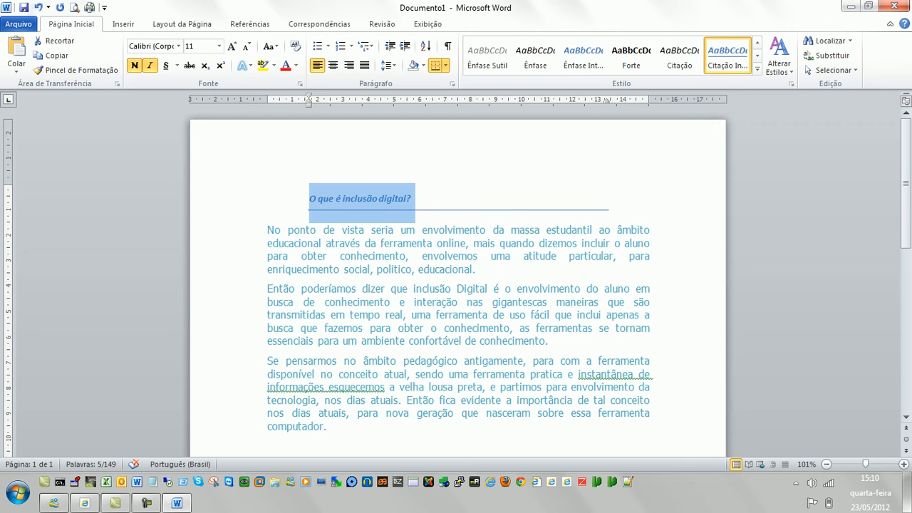
Select the heading "O que é inclusão digital?" on its own and clear the selection
click(413, 199)
drag(310, 199, 415, 199)
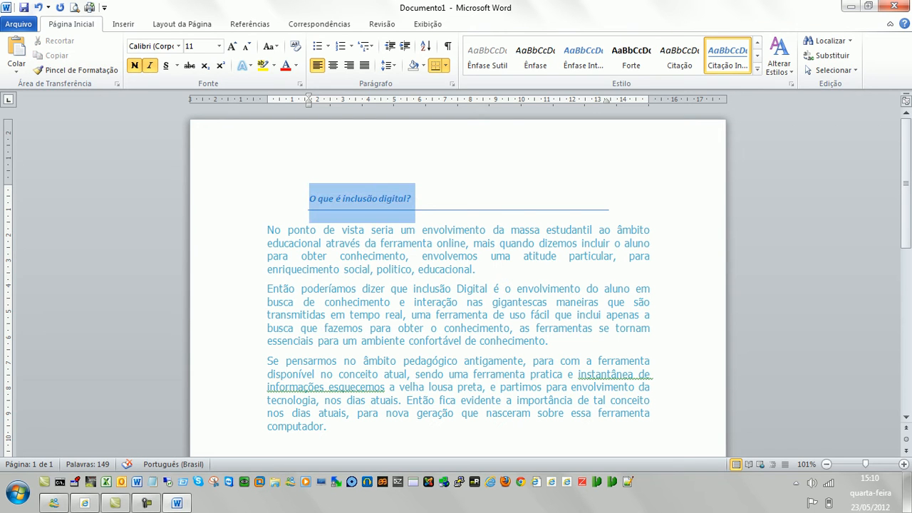
click(412, 200)
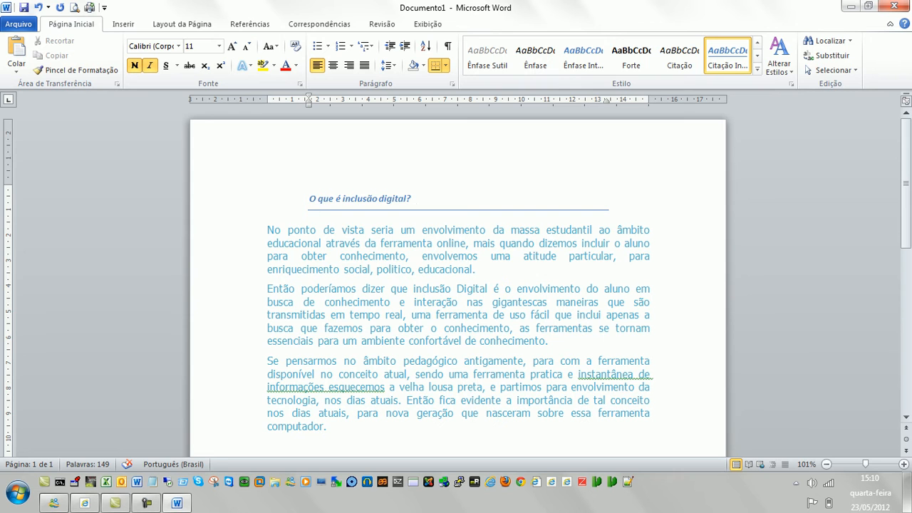
drag(310, 200, 415, 200)
click(414, 199)
click(334, 200)
click(388, 199)
click(288, 230)
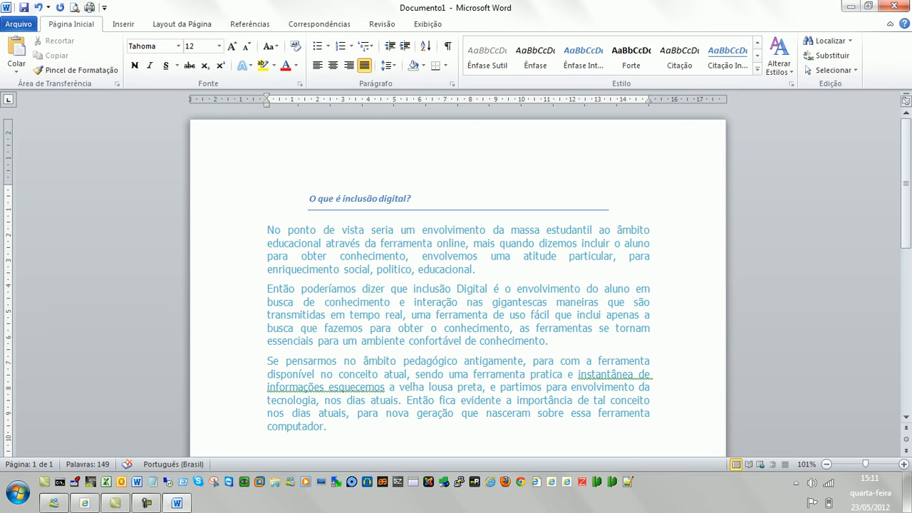
Select the three body paragraphs below the heading and place the cursor before "No ponto de vista"
drag(267, 229, 645, 426)
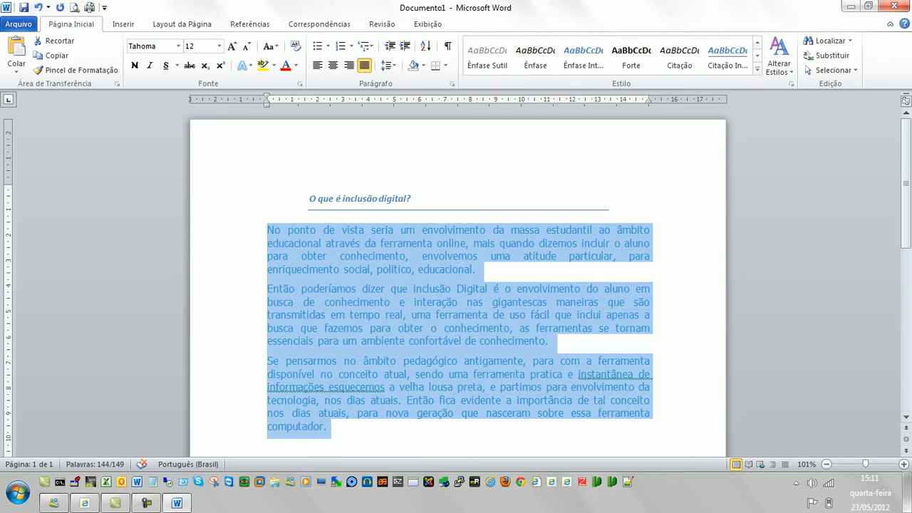
click(287, 230)
click(268, 230)
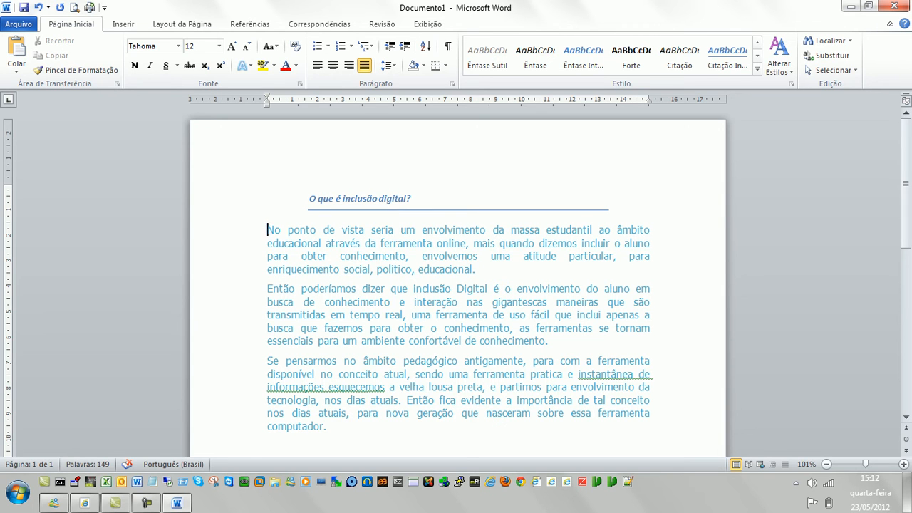
Select the entire document, reselect only the body paragraphs, and clear the selection
key(ctrl+a)
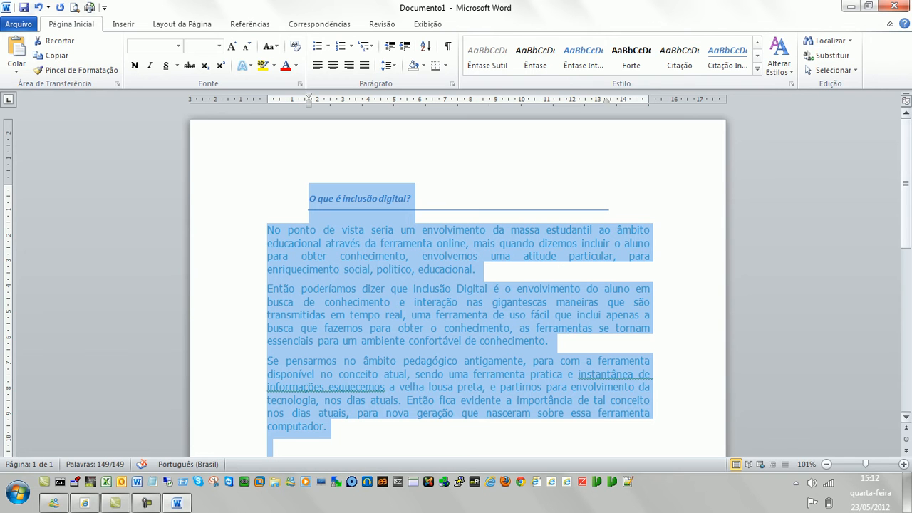
mouse_move(906, 183)
mouse_down()
mouse_move(905, 206)
mouse_move(905, 183)
mouse_up()
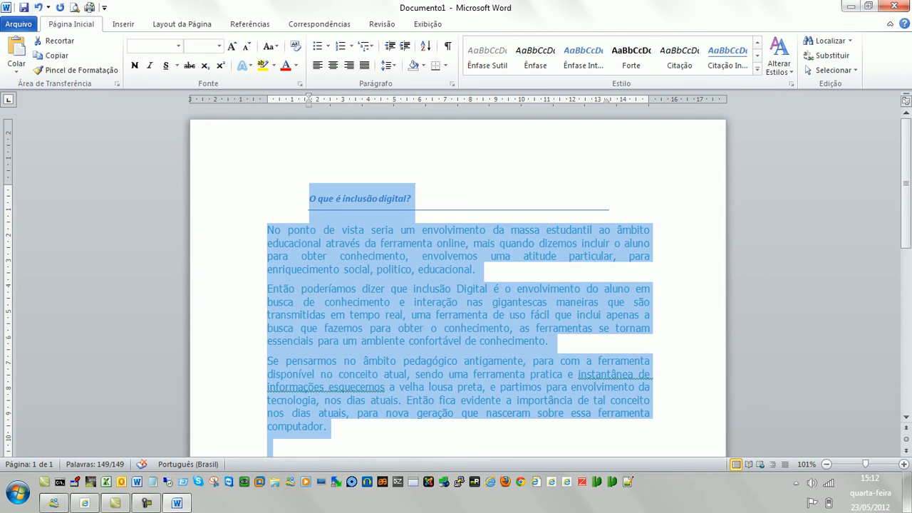
drag(268, 230, 332, 428)
click(400, 303)
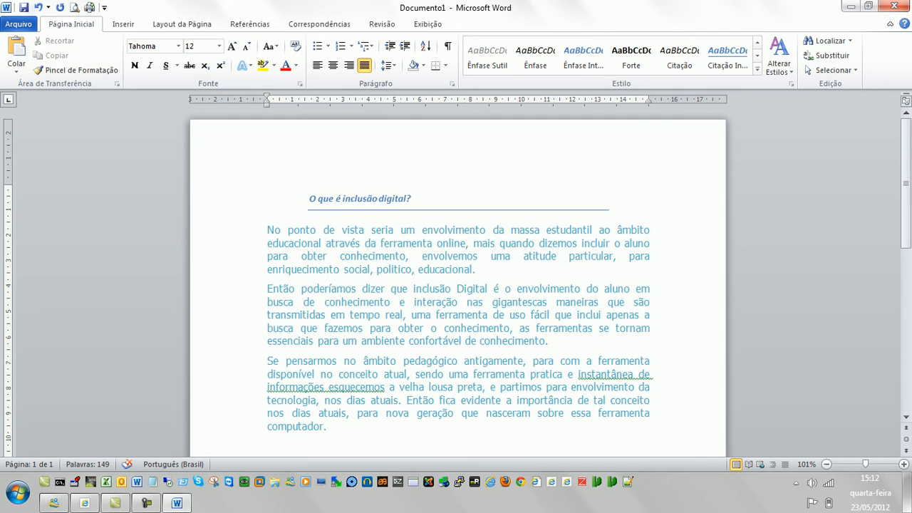
Apply left, centred, right and justified alignment in turn to the whole document, ending with left alignment
key(ctrl+a)
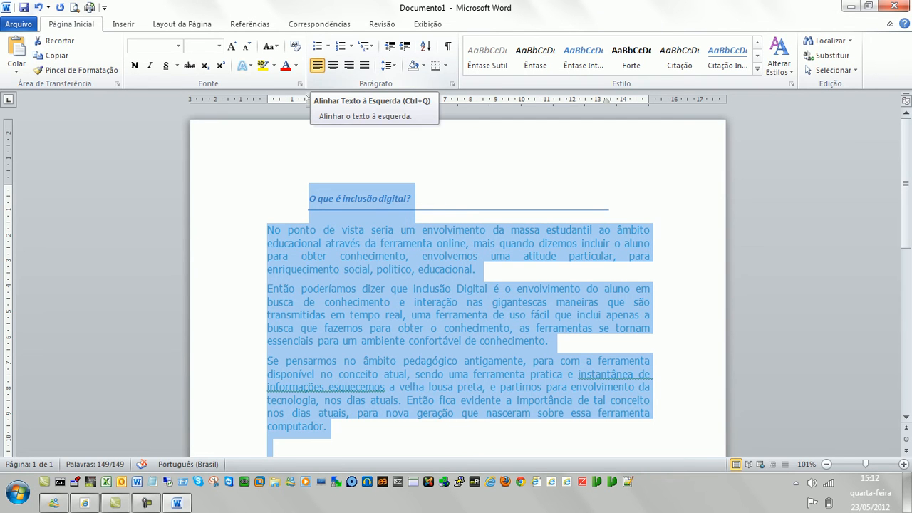
click(317, 65)
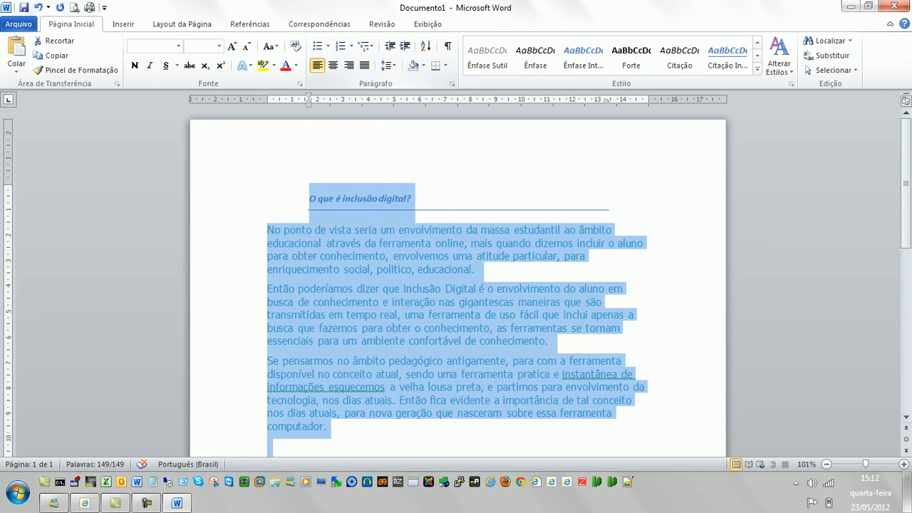
click(333, 65)
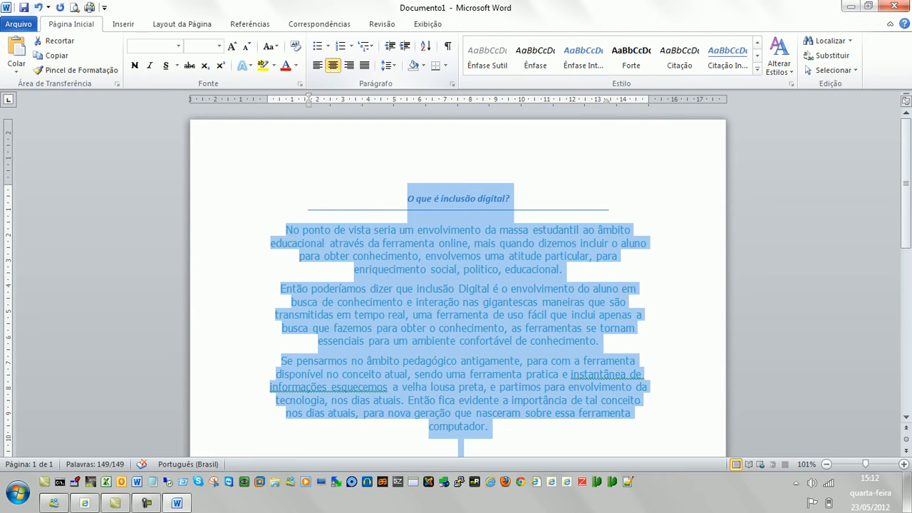
click(349, 65)
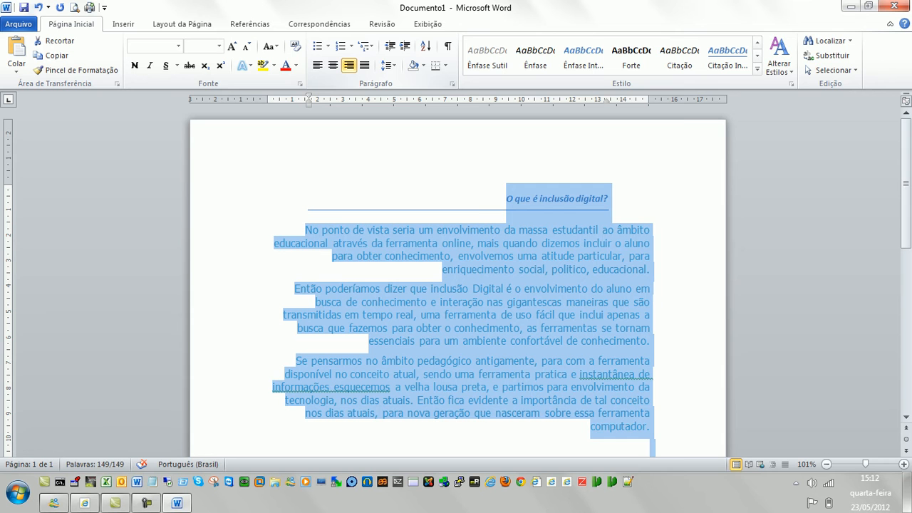
click(364, 64)
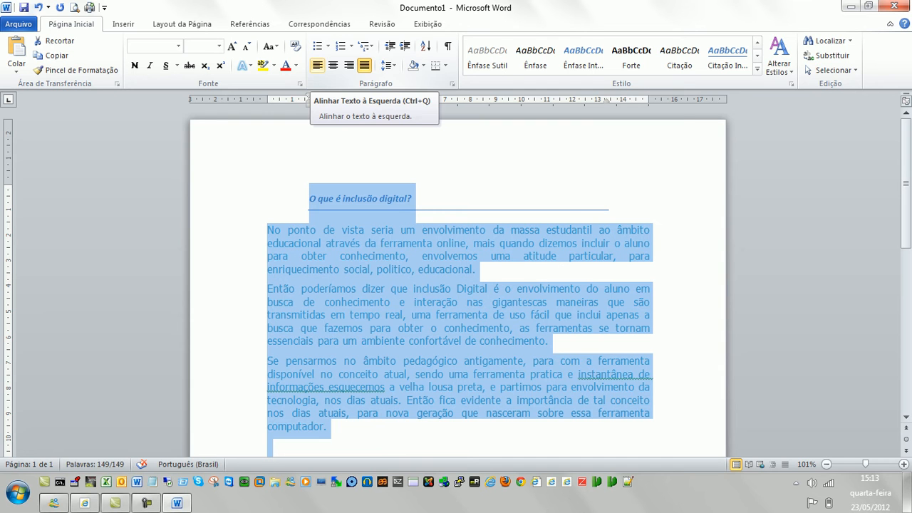
click(317, 64)
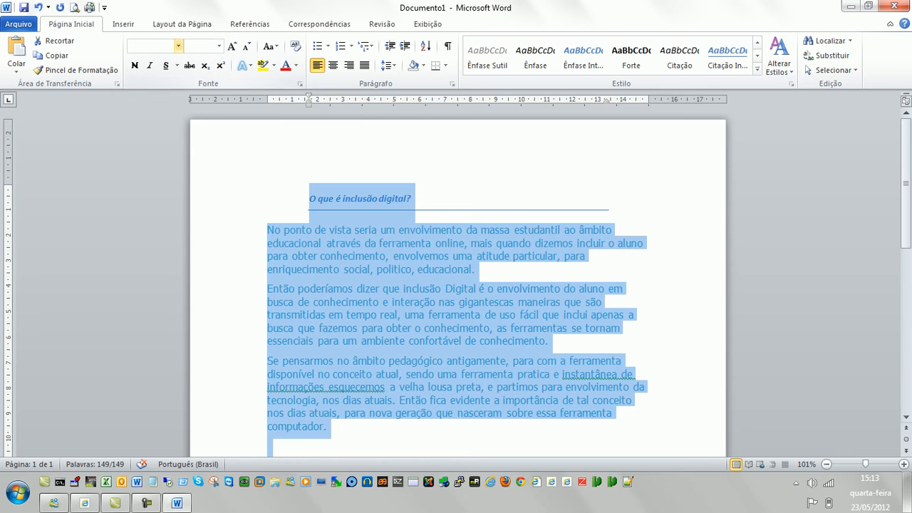
Set the whole document's font to Arial at size 14
click(178, 45)
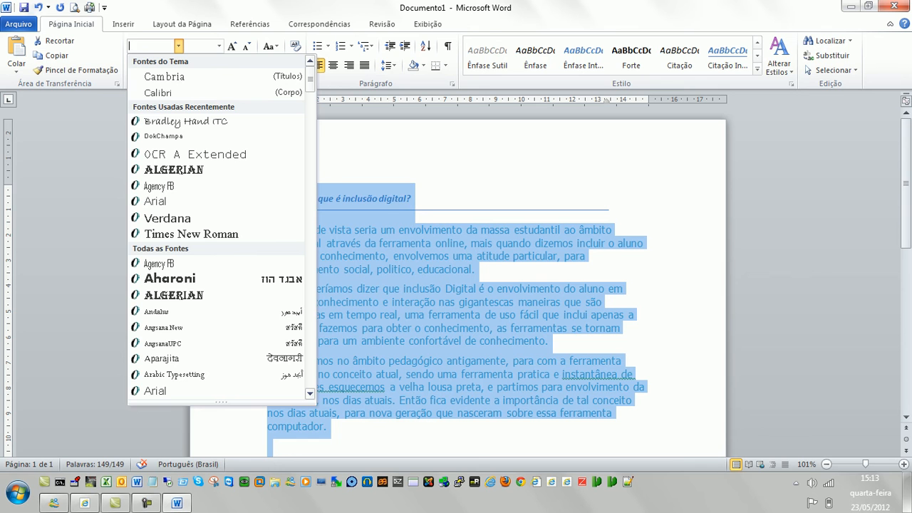
click(155, 201)
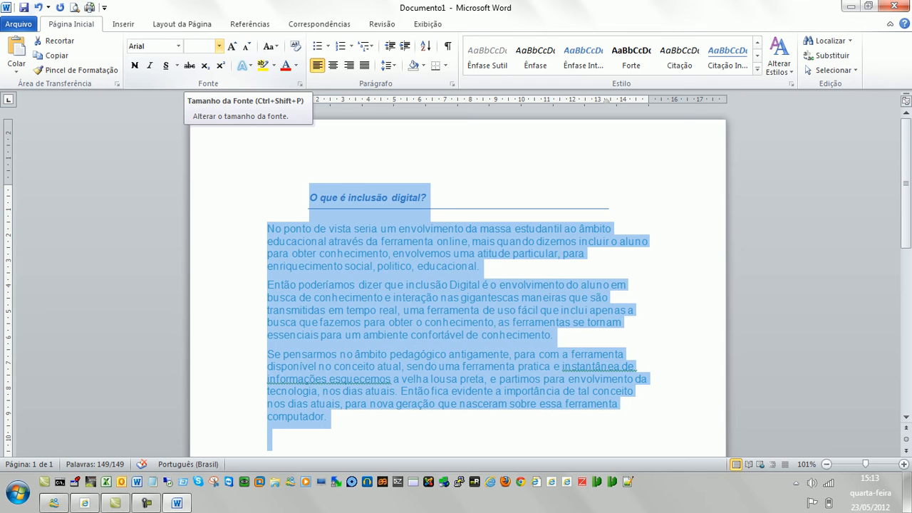
click(219, 46)
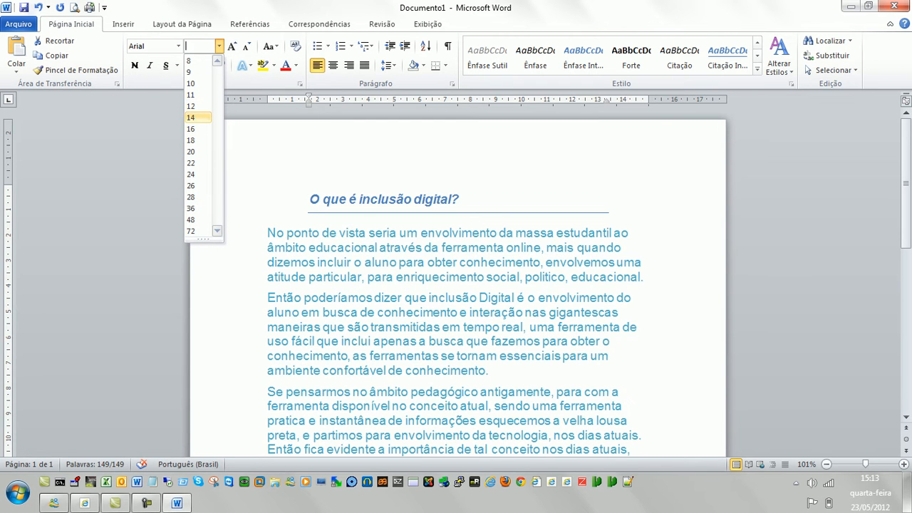
click(191, 118)
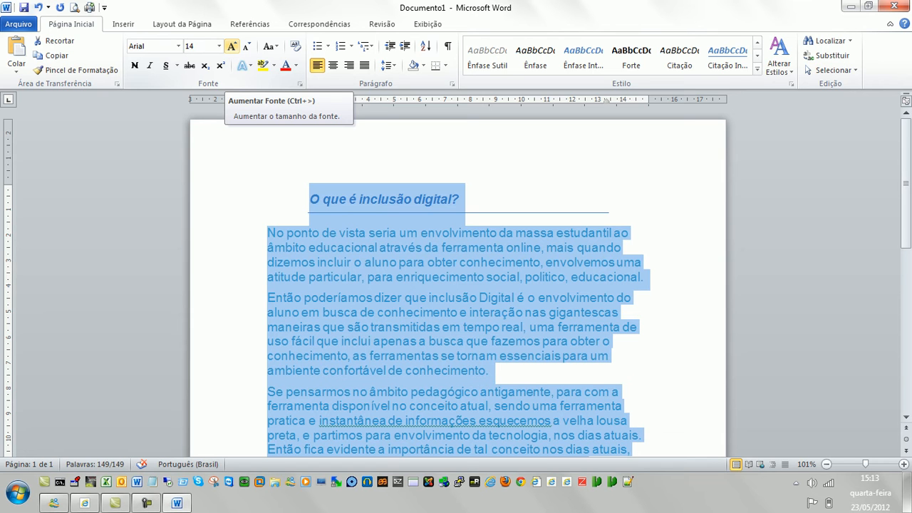
Enlarge the selected text incrementally to size 20 and shrink it back to size 14
click(232, 46)
click(232, 46)
click(232, 45)
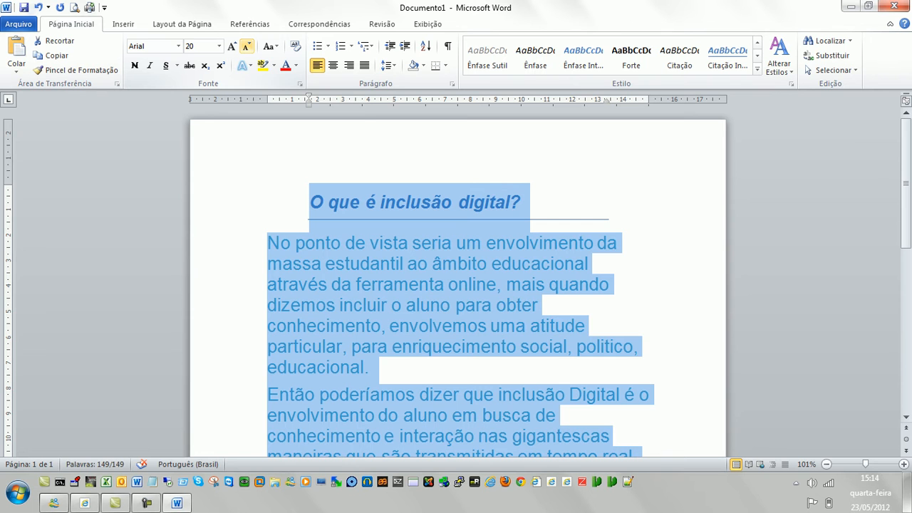
click(245, 46)
click(246, 45)
click(246, 46)
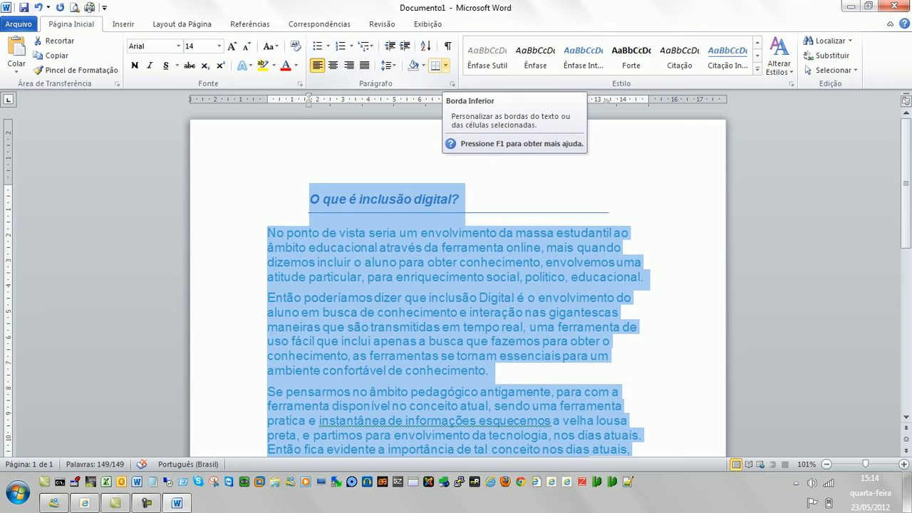
Apply outside borders (Bordas Externas) to the selected heading and body text
click(444, 65)
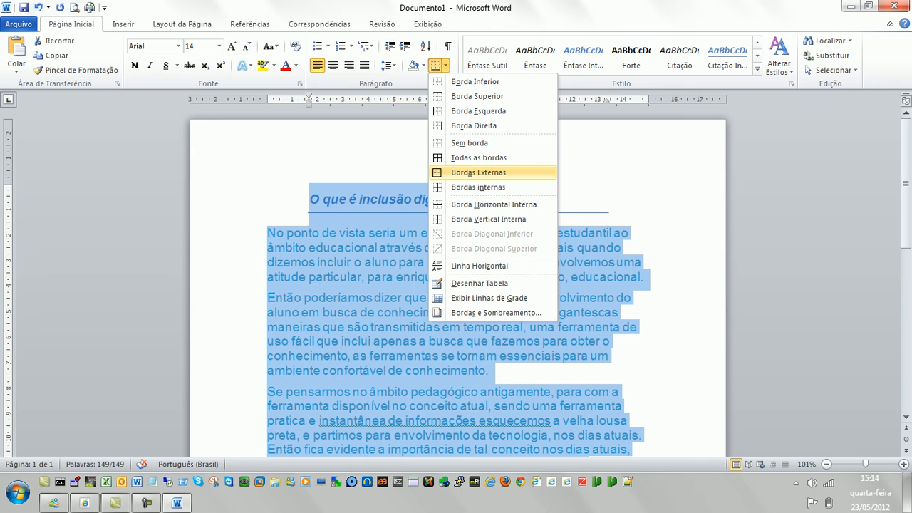
click(478, 172)
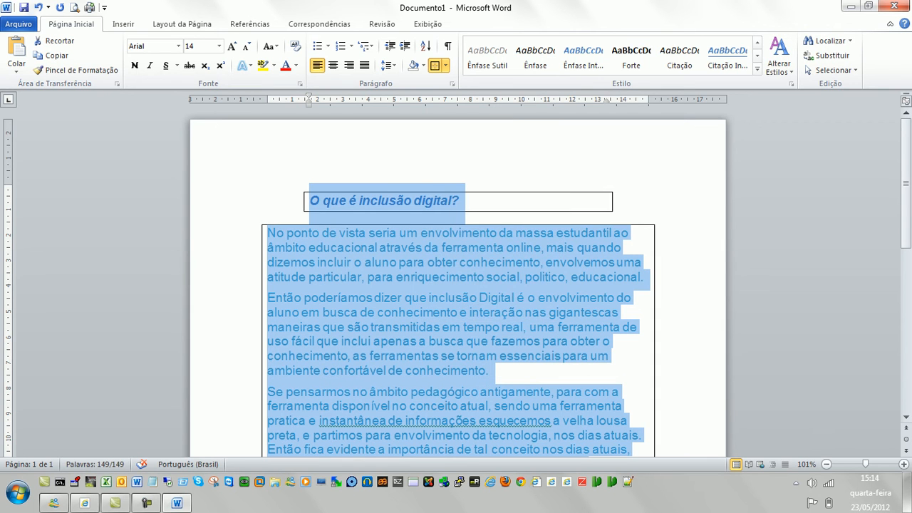
scroll(458, 281, down, 3)
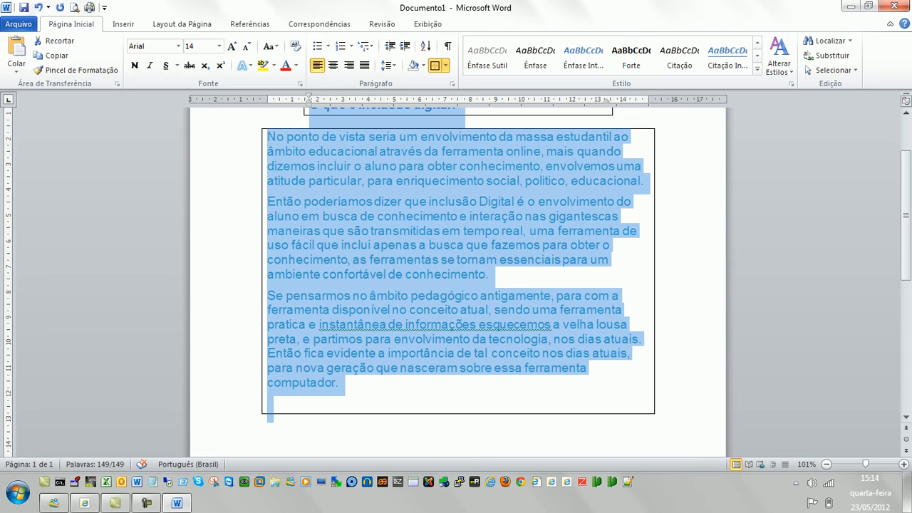
Add the line "Incluir mais textos" below the last body paragraph, followed by two new empty lines
click(339, 382)
key(Return)
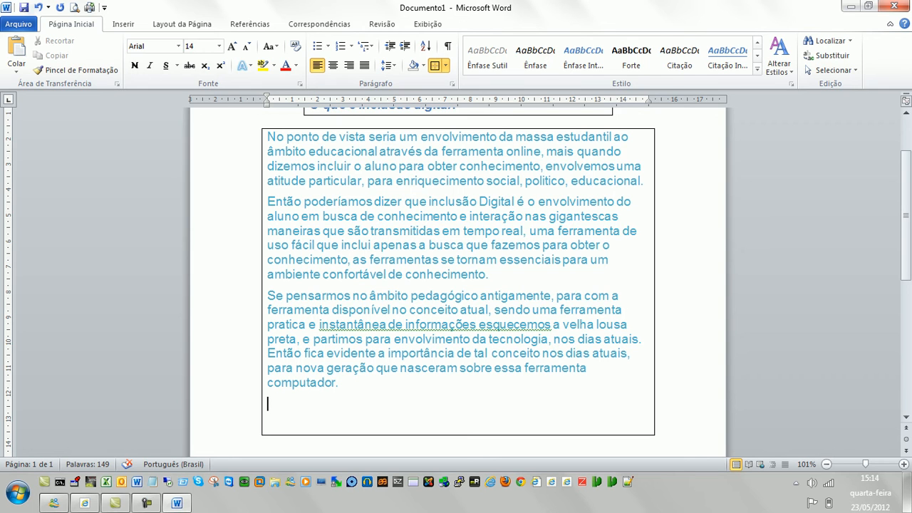
text(Incluir mais textos)
key(Return)
key(Return)
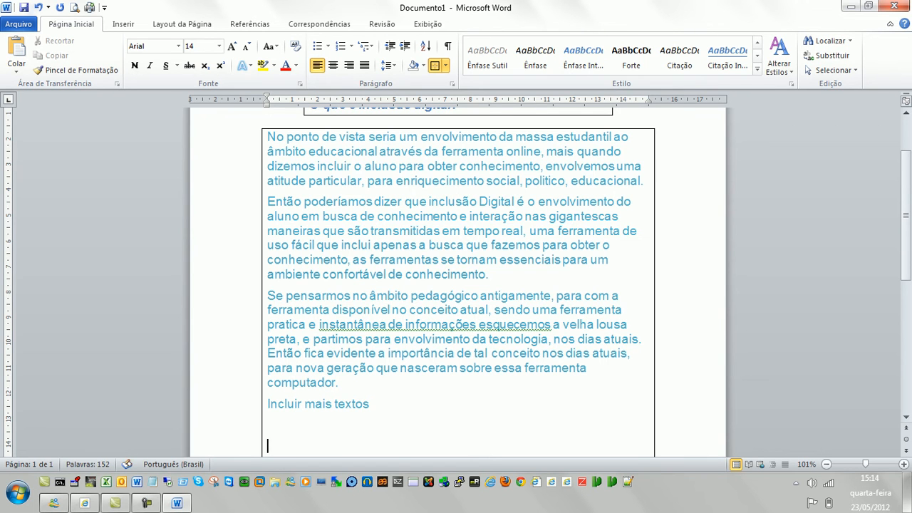
Insert "wq" before "envolvimento" in the first paragraph and erase it backwards from the end of the letters
scroll(456, 285, up, 1)
scroll(456, 285, up, 1)
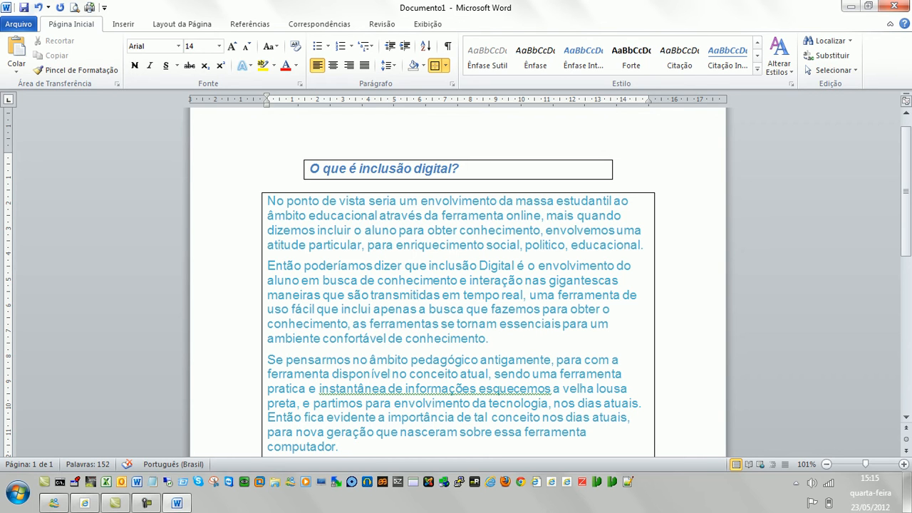
click(421, 201)
text(wq)
key(Down)
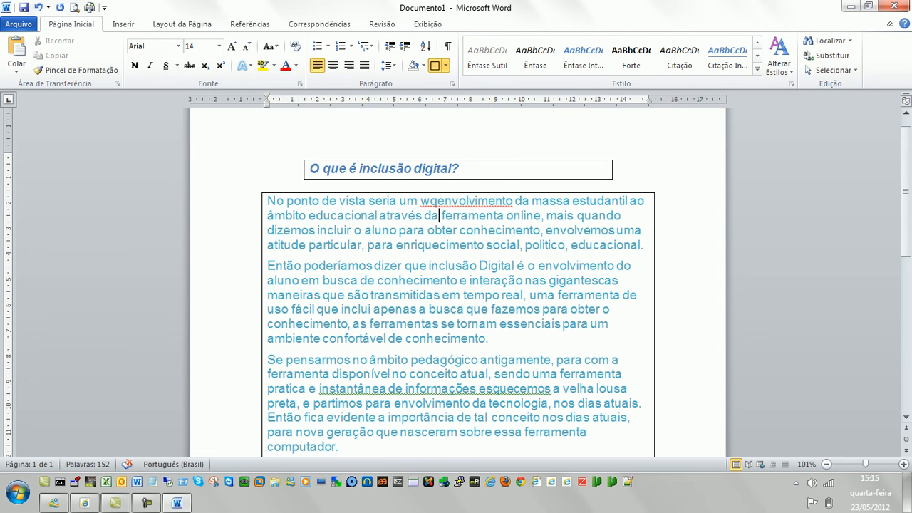
key(Up)
key(BackSpace)
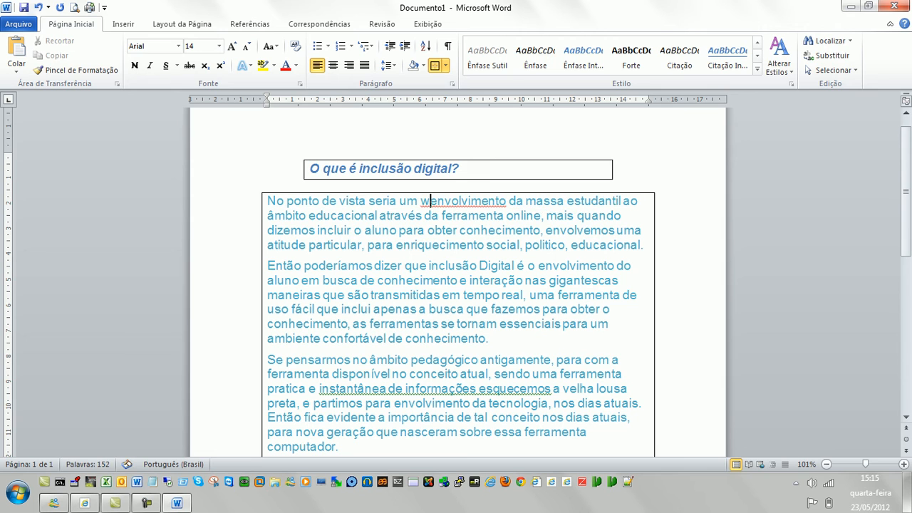
key(BackSpace)
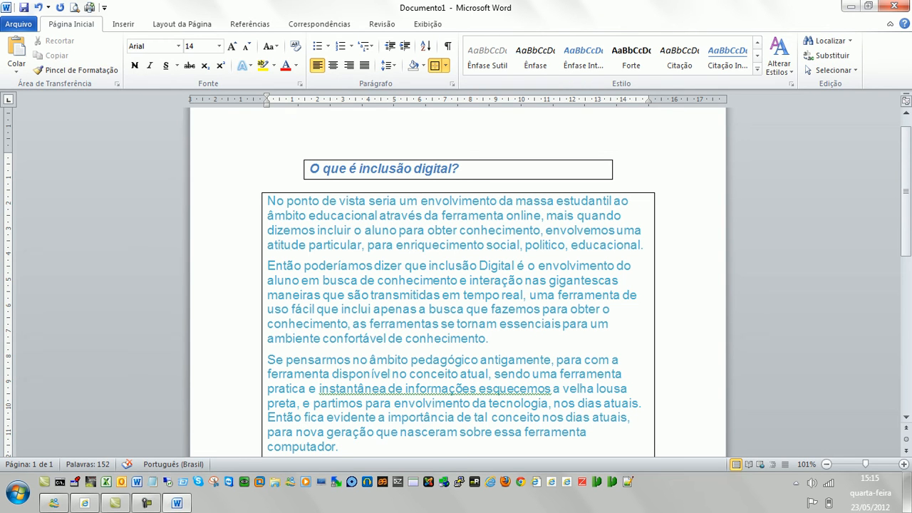
Insert "wq" before "envolvimento" again and erase it forwards with the cursor placed in front of the letters
text(wq)
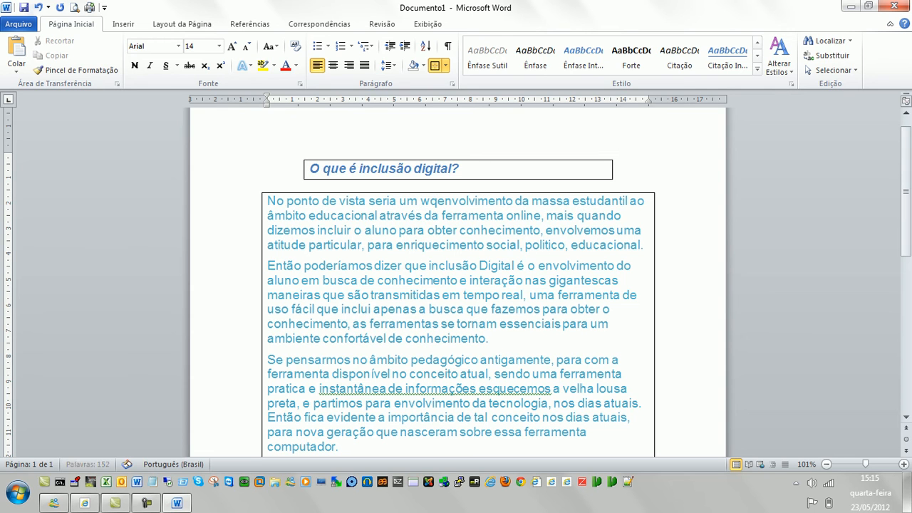
key(Left)
key(Left)
key(Delete)
key(Delete)
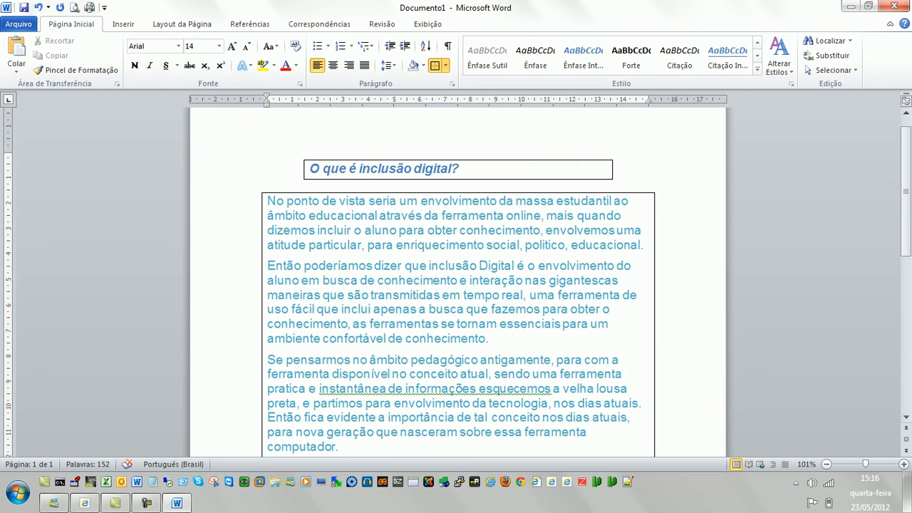
Set the line spacing of the entire document to 1,5 linhas in the paragraph settings
key(ctrl+a)
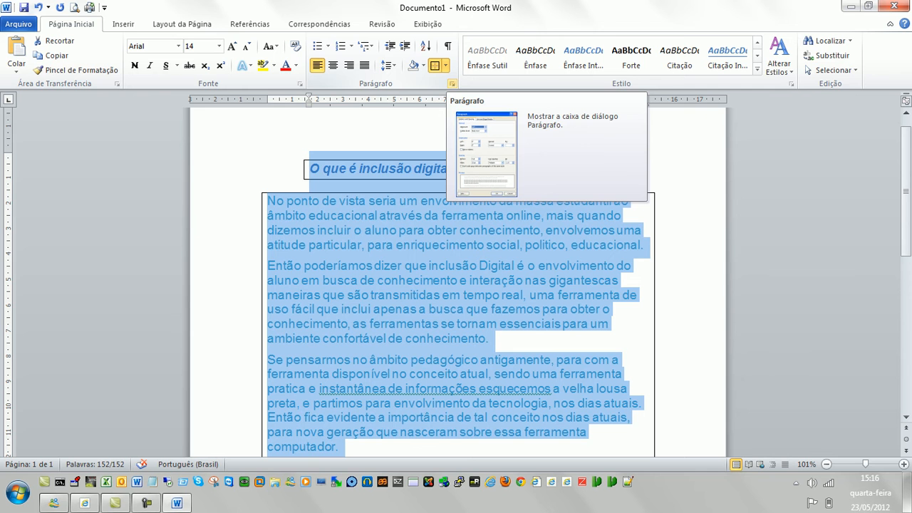
click(452, 84)
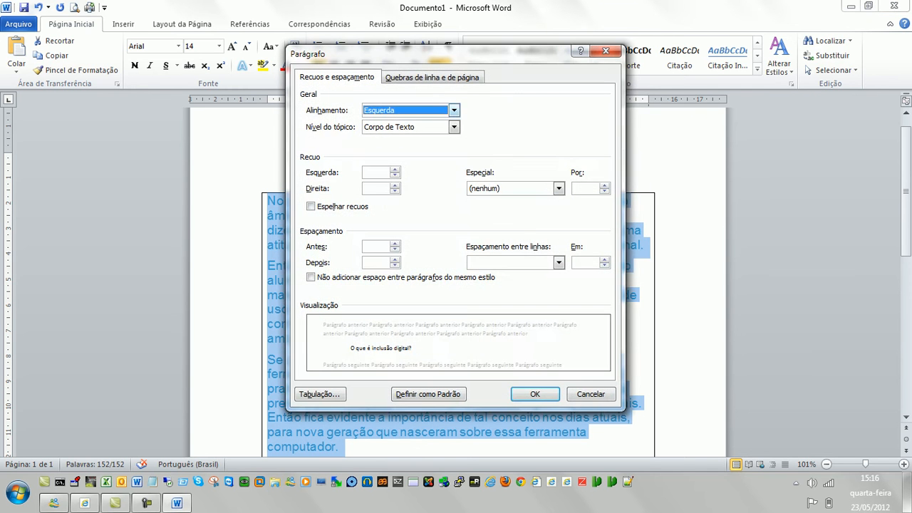
drag(428, 54, 688, 73)
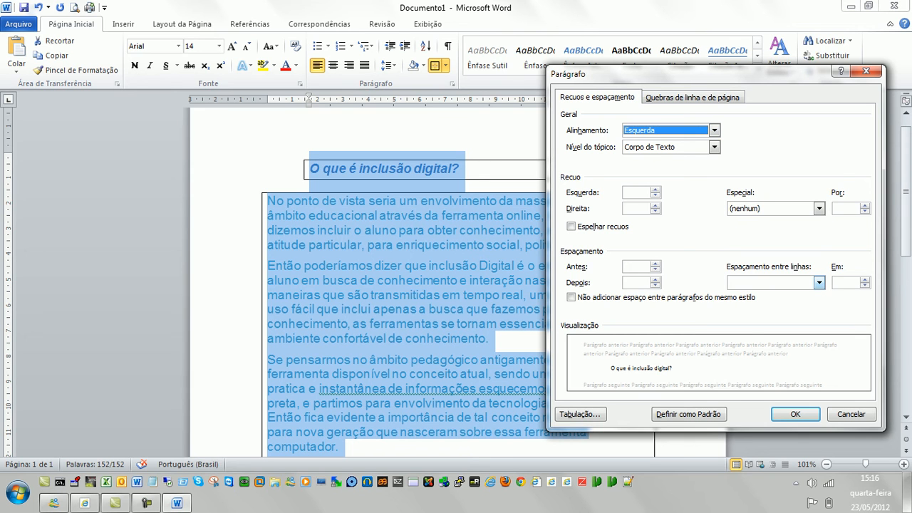
click(818, 283)
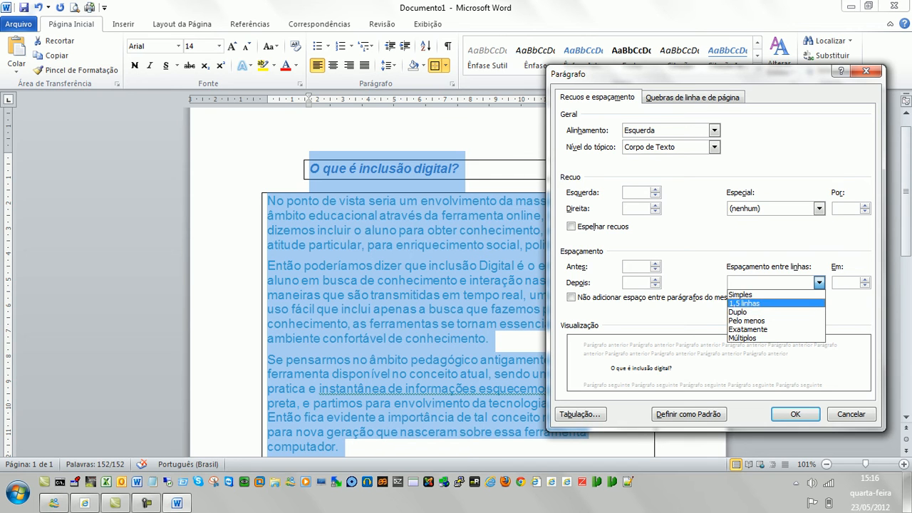
key(Return)
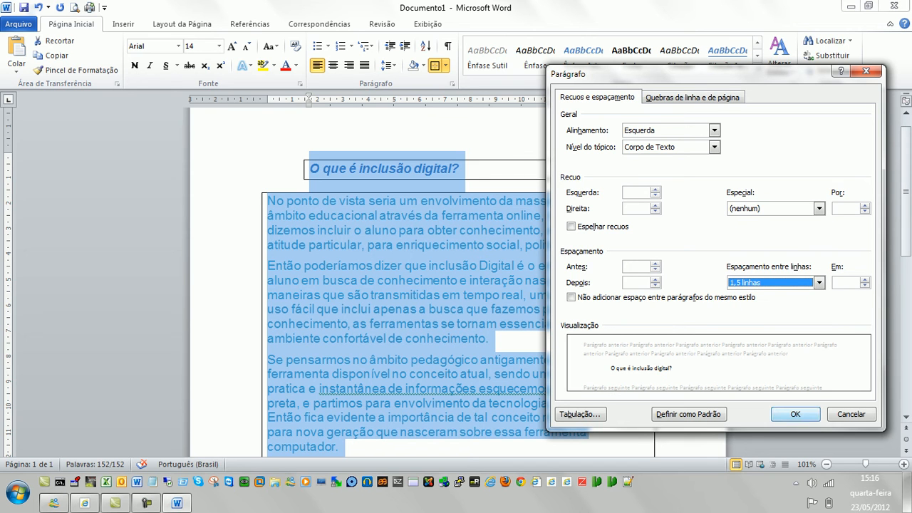
click(795, 414)
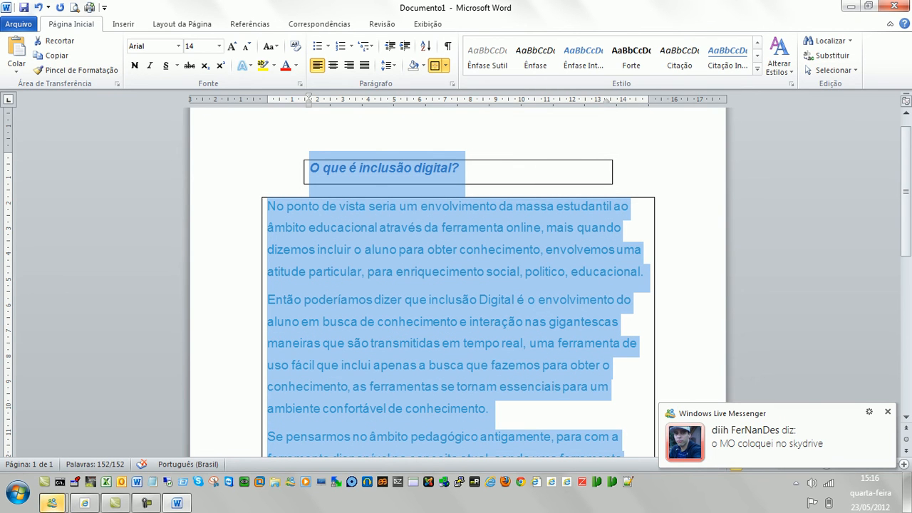
Mute the system sound and set the selected text's line spacing to Múltiplos with a value of 3
key(XF86AudioMute)
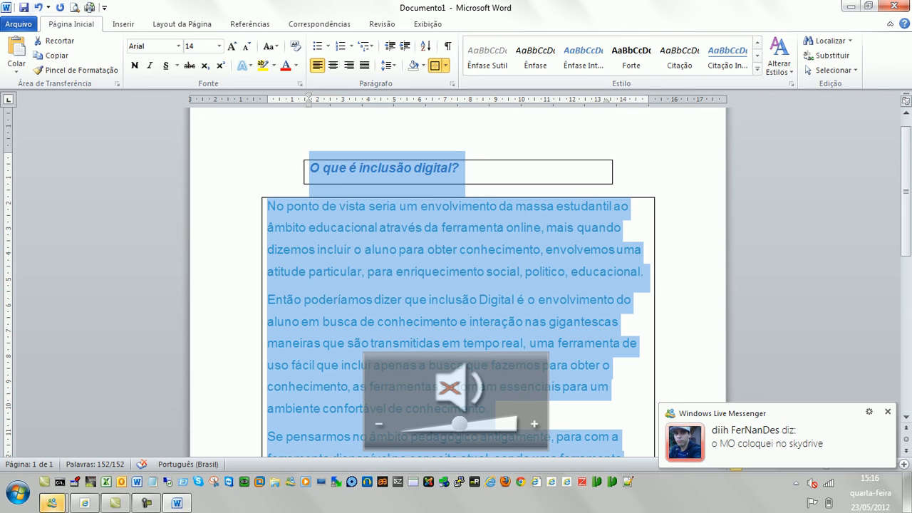
click(452, 84)
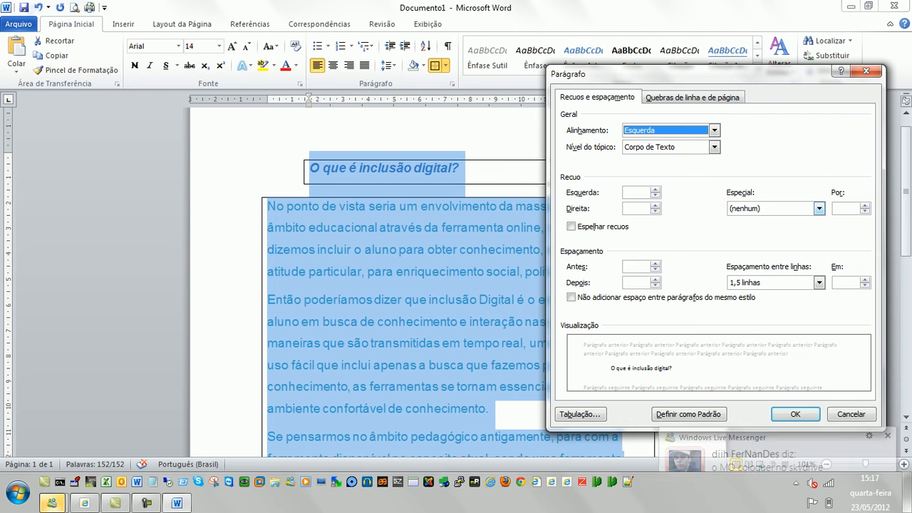
click(819, 283)
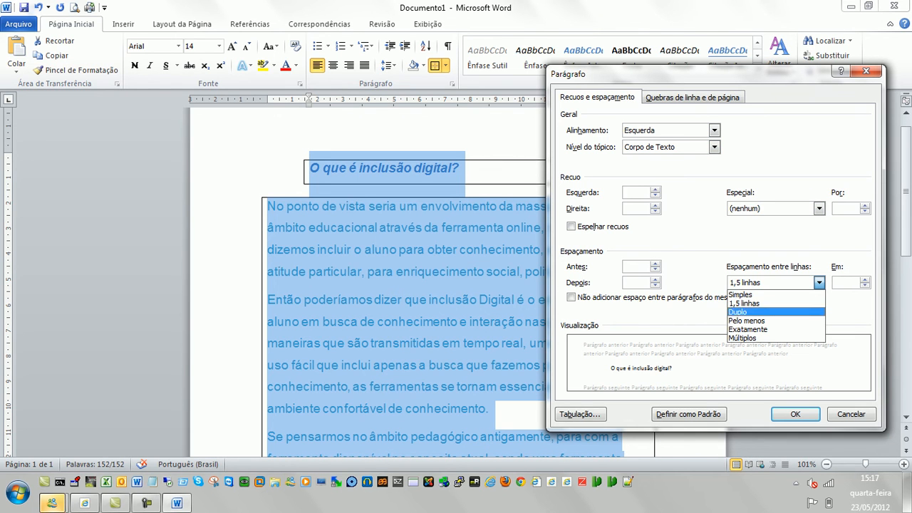
click(756, 337)
click(795, 414)
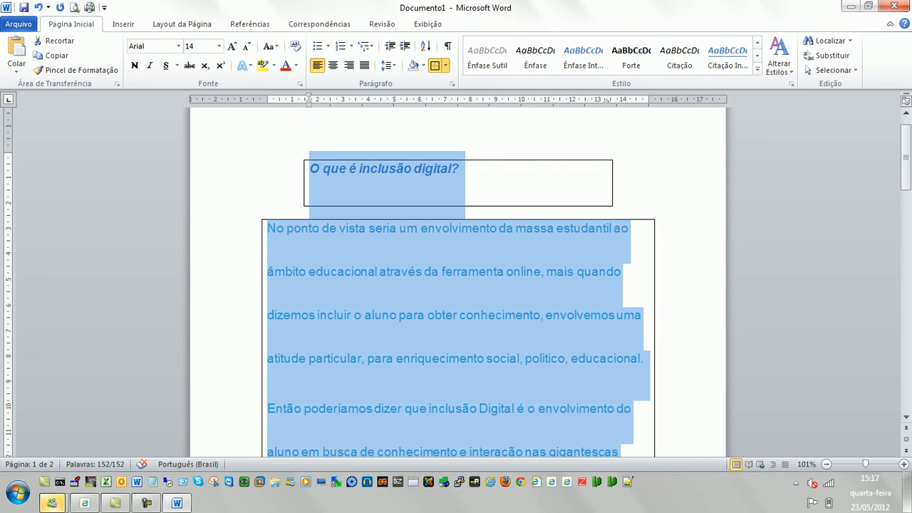
Set the line spacing of the selected text to Simples in the paragraph settings
click(452, 84)
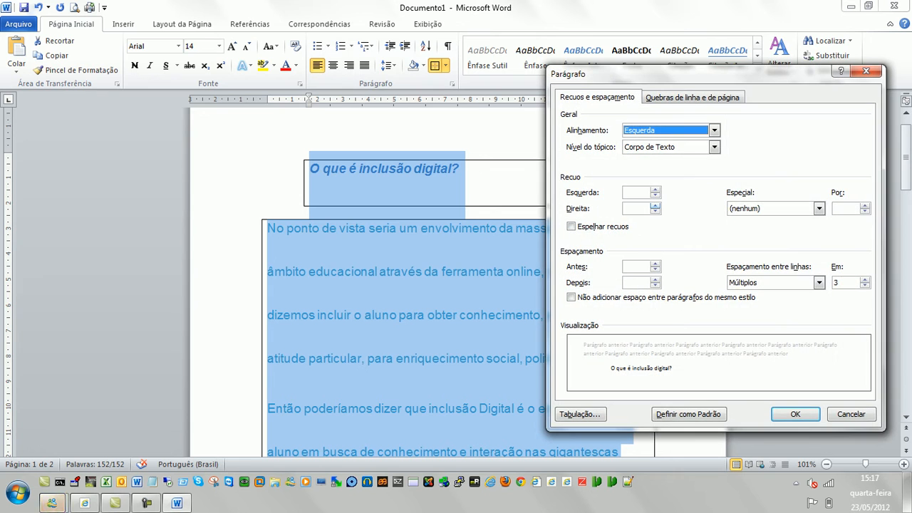
click(818, 283)
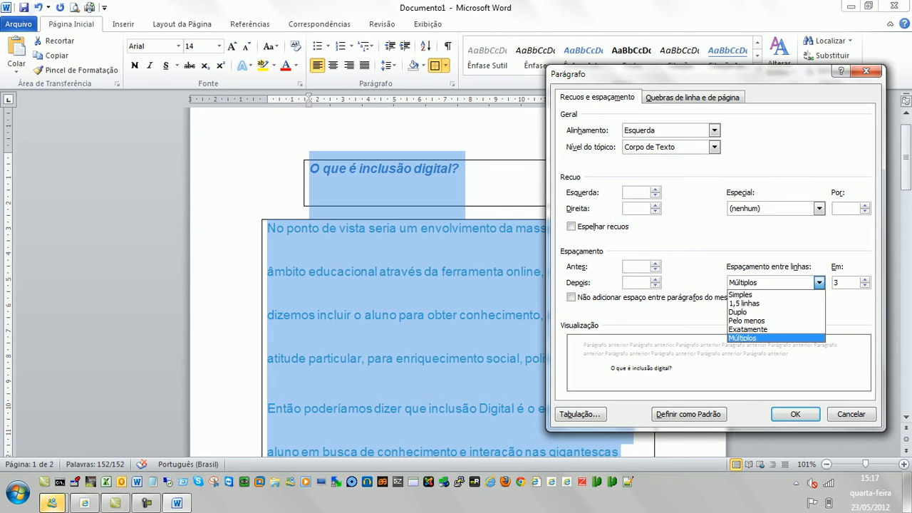
click(741, 295)
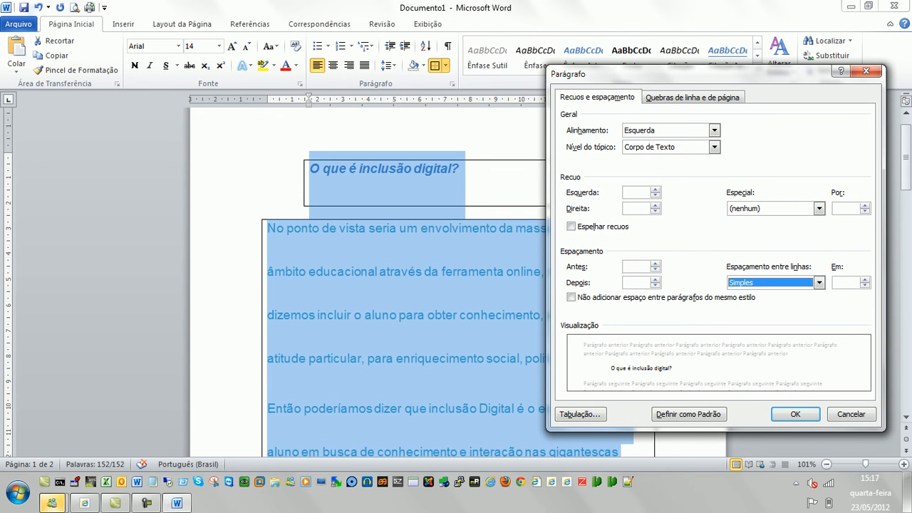
click(795, 414)
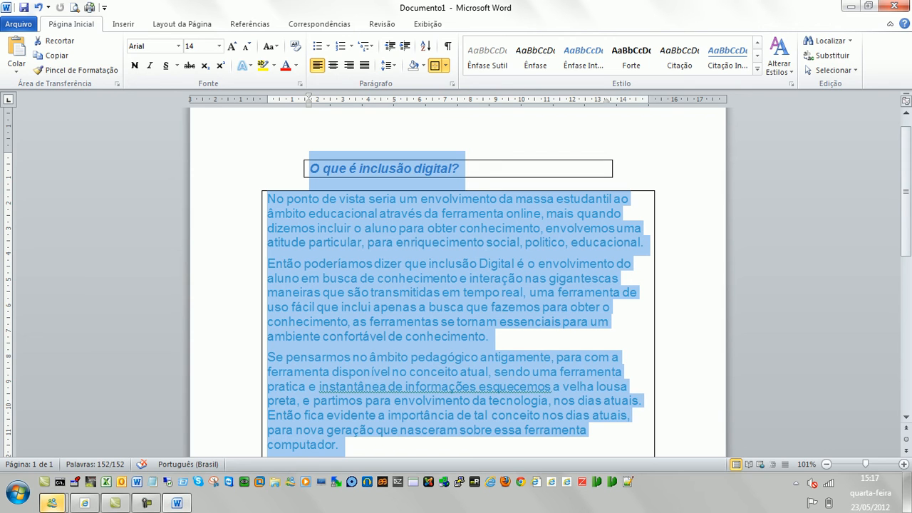
Add a period after "Incluir mais textos" and start a new line below it
scroll(458, 307, down, 1)
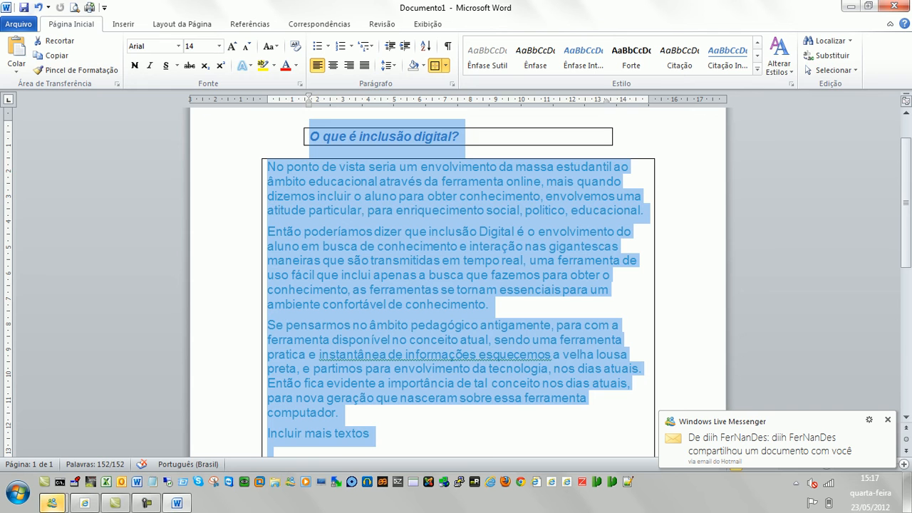
click(371, 433)
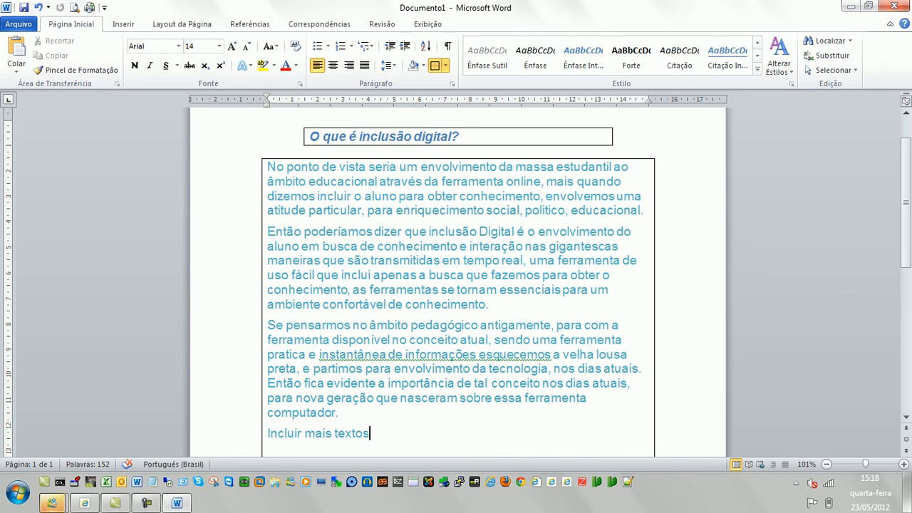
text(.)
key(Return)
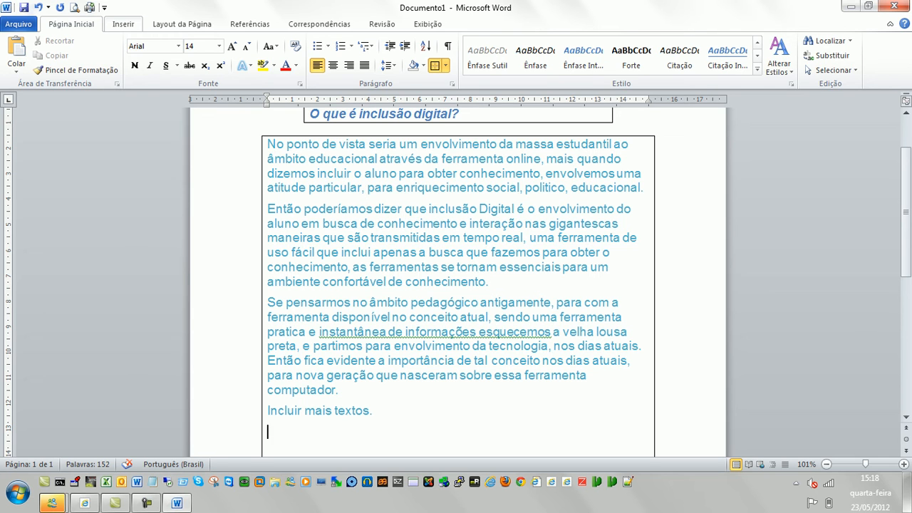
Search the clip art for "computador" and insert the brown desktop computer with the blue screen on the new line
click(122, 24)
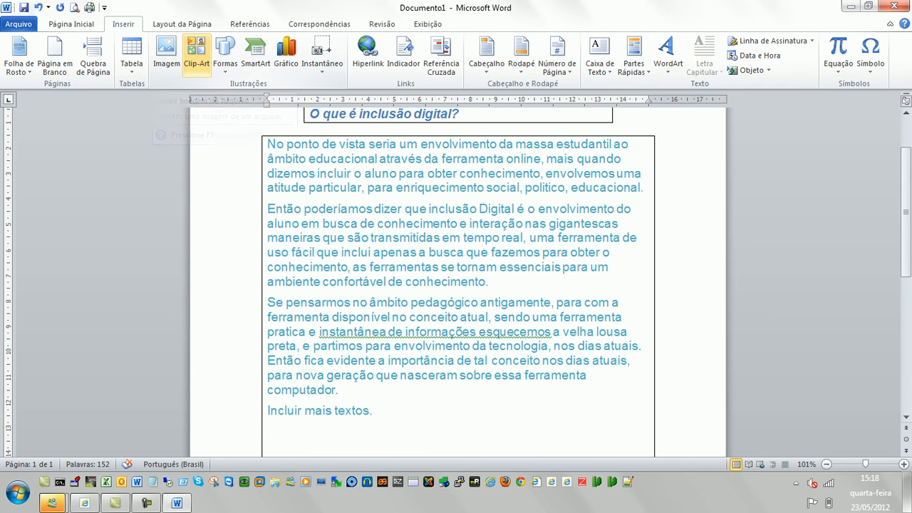
click(196, 55)
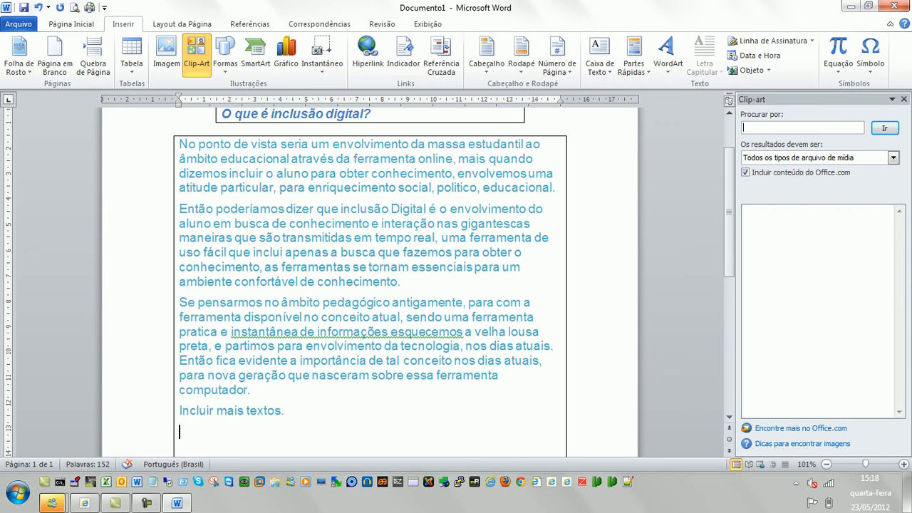
text(computador)
key(Return)
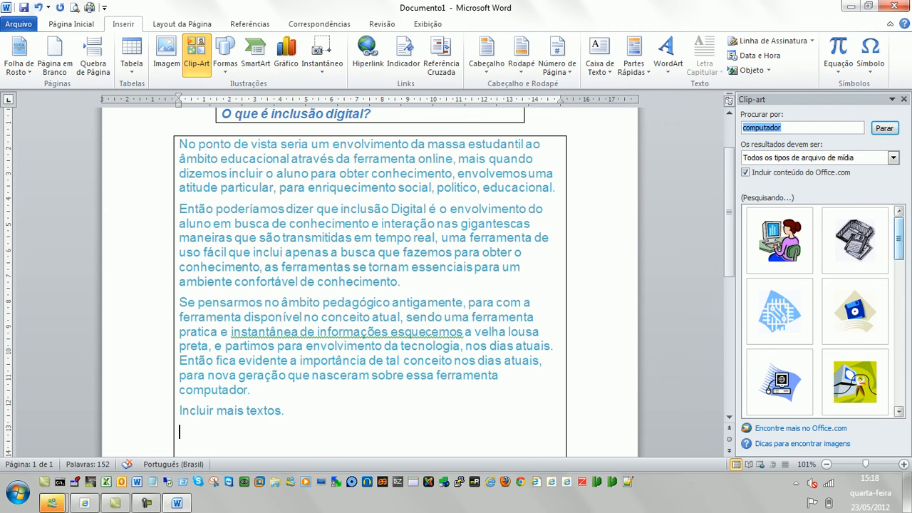
drag(899, 239, 899, 268)
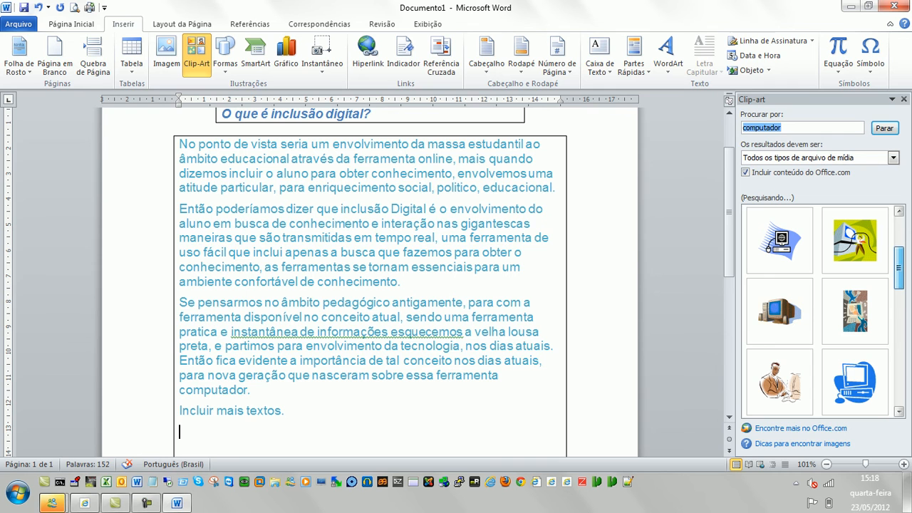
click(780, 311)
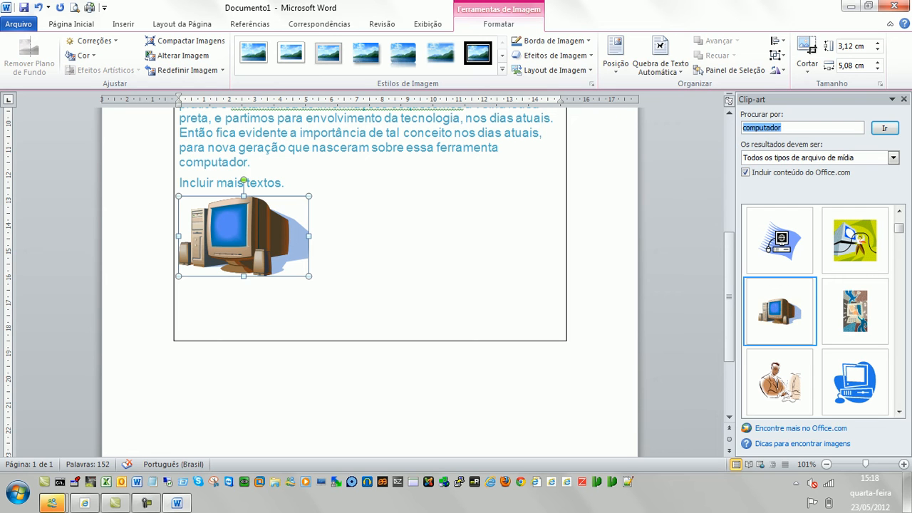
click(313, 269)
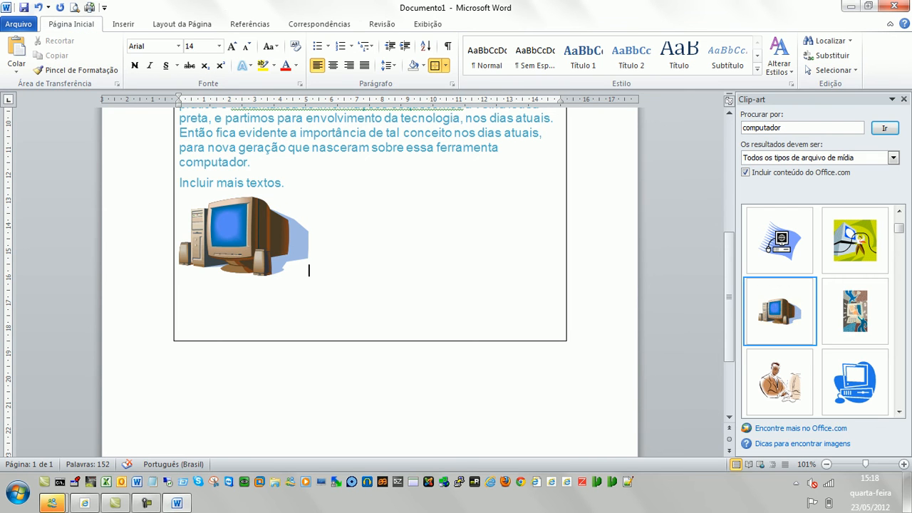
click(244, 236)
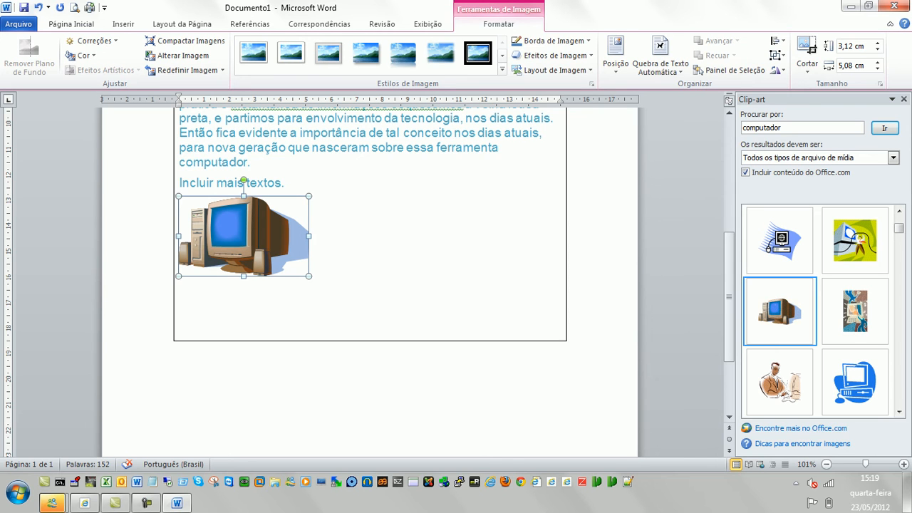
click(314, 270)
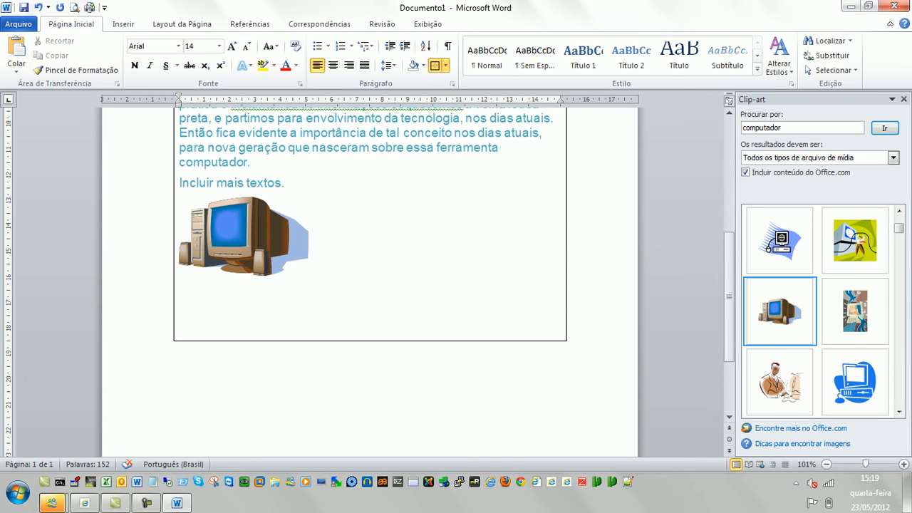
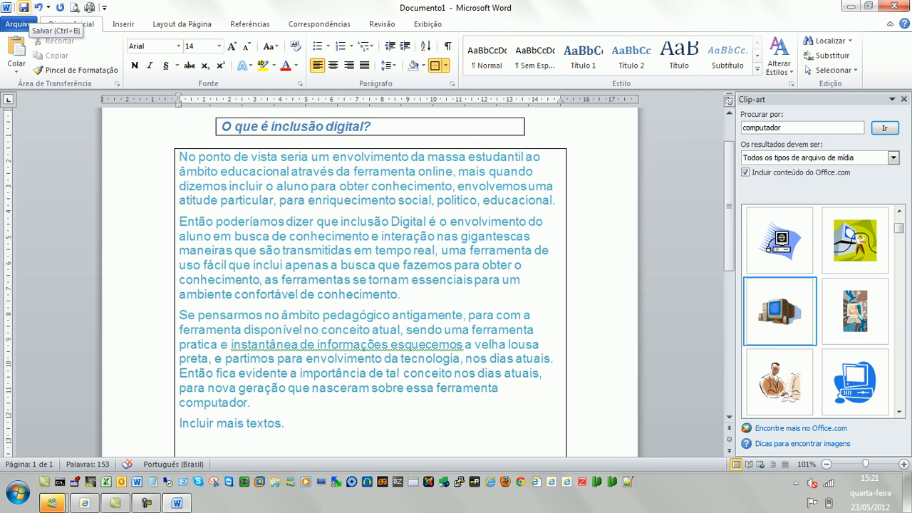
Start saving the document in the Documentos library and name the file "video aula word"
click(23, 8)
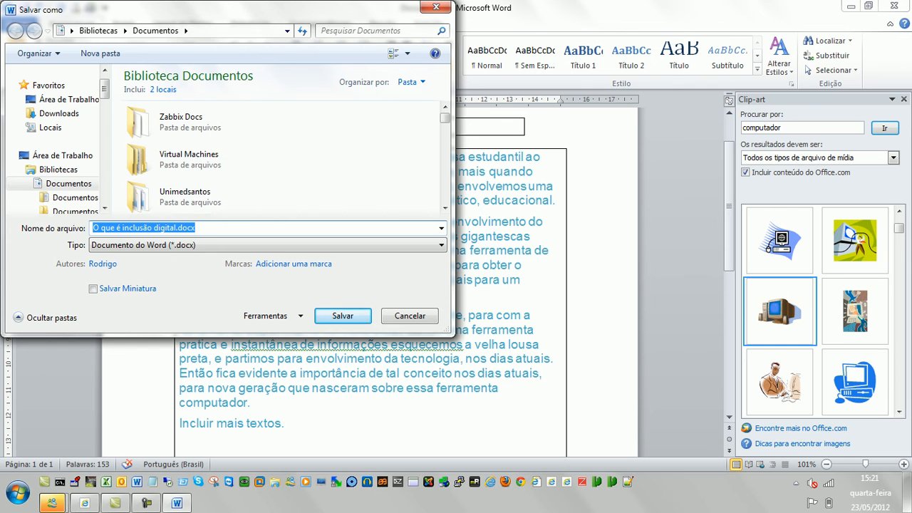
click(287, 31)
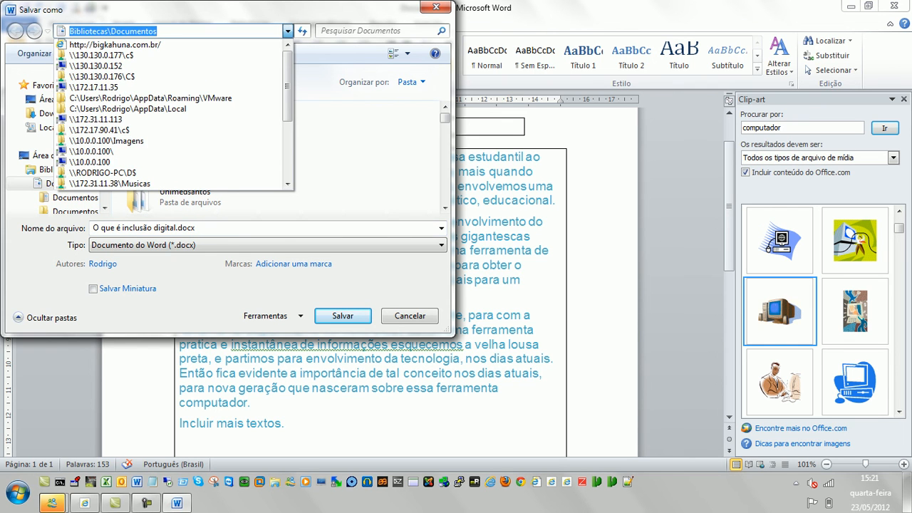
click(287, 31)
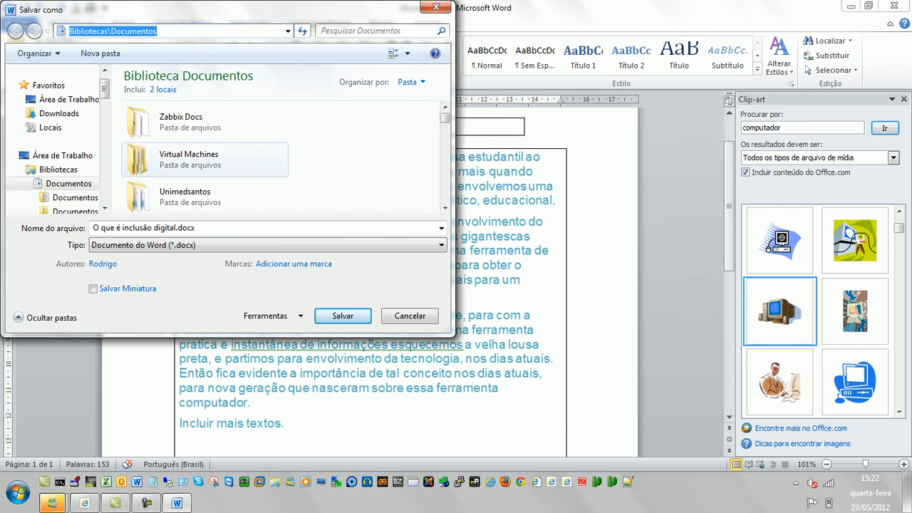
click(174, 228)
click(175, 228)
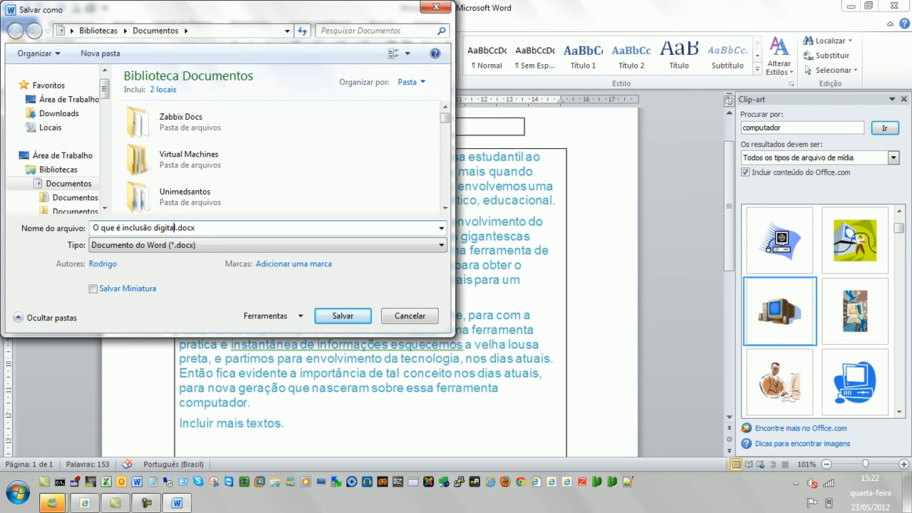
drag(175, 228, 93, 228)
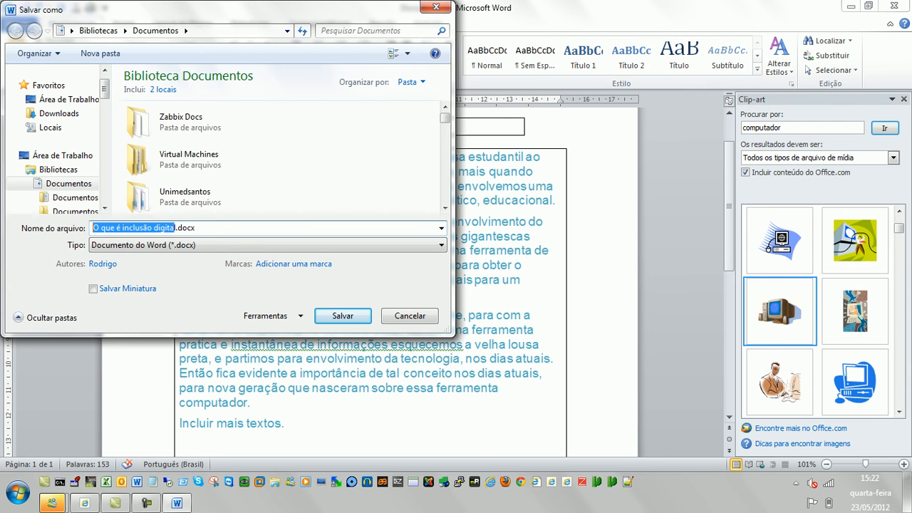
key(BackSpace)
key(Delete)
text(vide)
text(o aula)
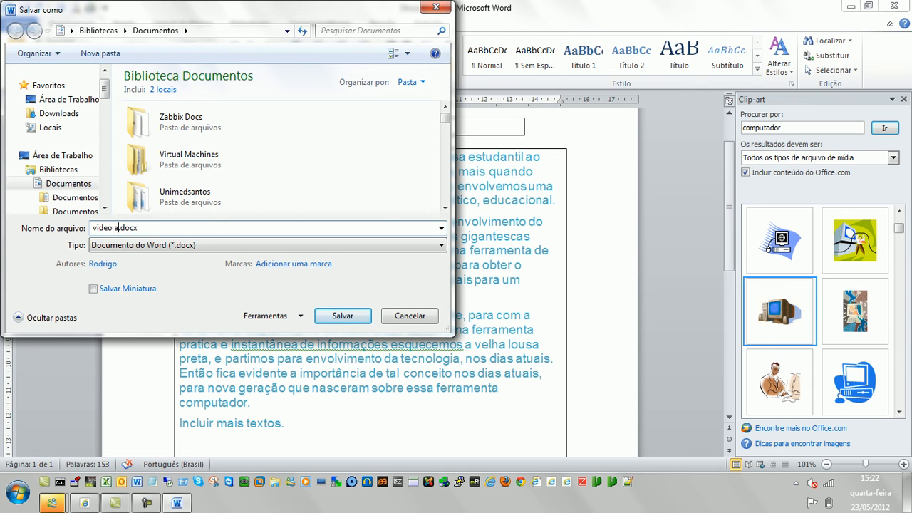
text( word)
Choose Documento do Word 97-2003 (*.doc) as the file type and save the document
click(267, 245)
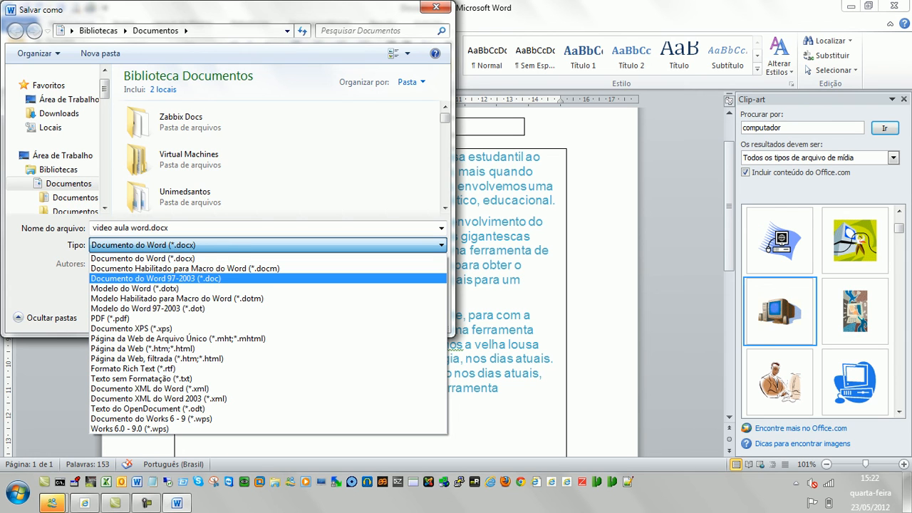
click(154, 278)
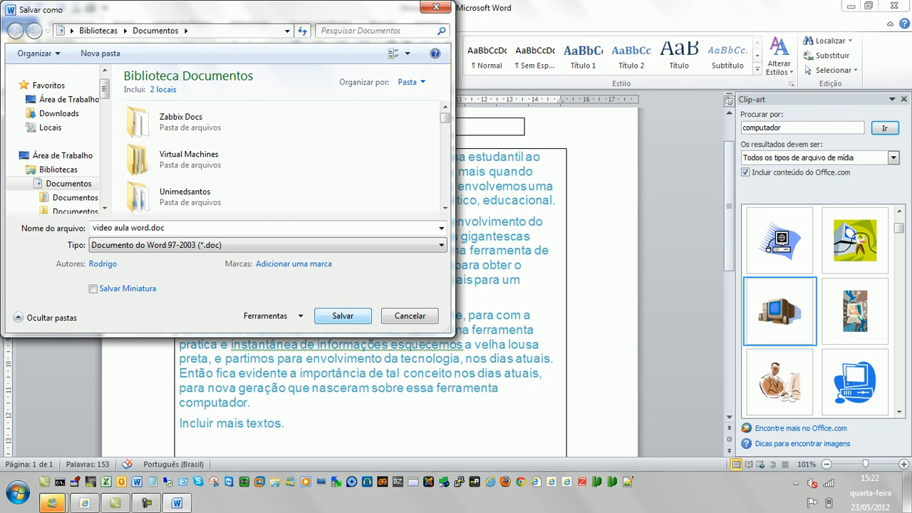
click(157, 228)
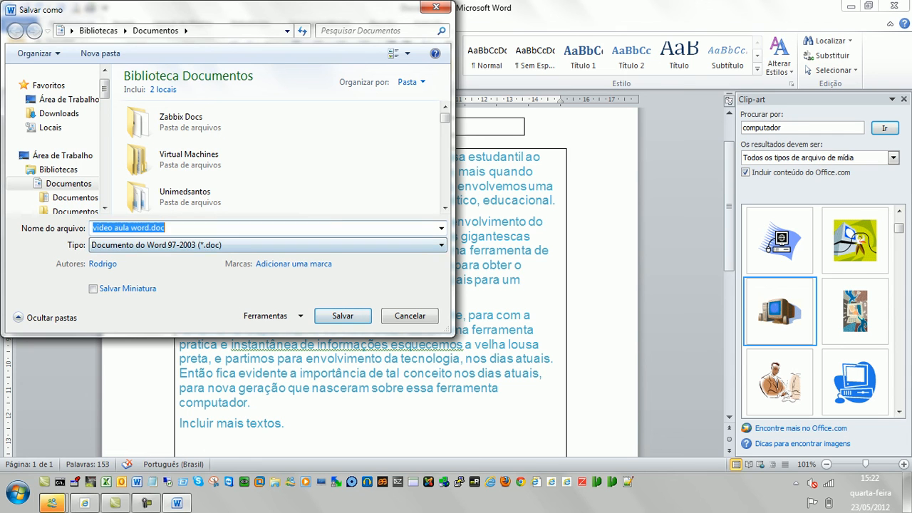
click(165, 228)
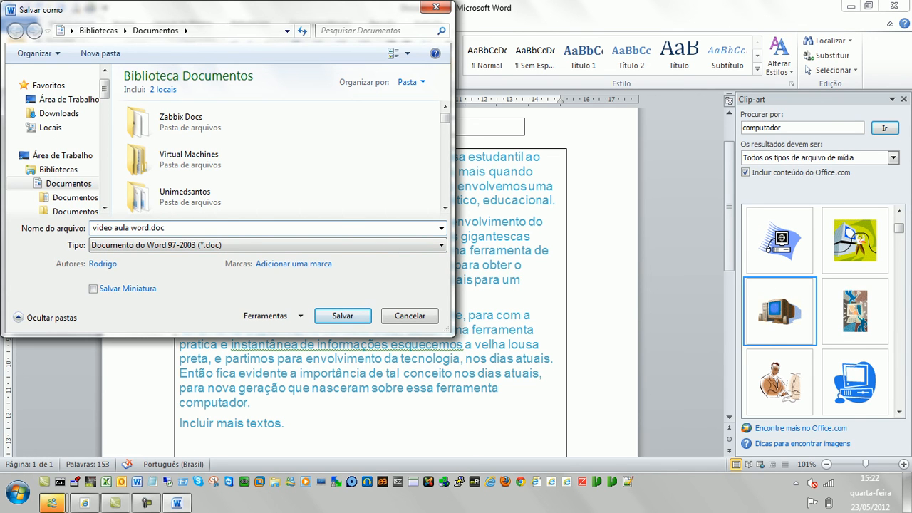
click(102, 263)
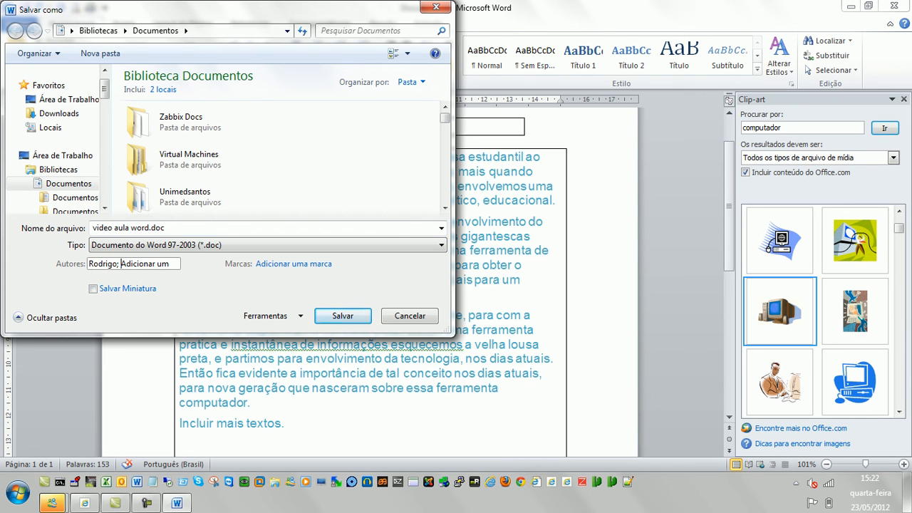
click(294, 264)
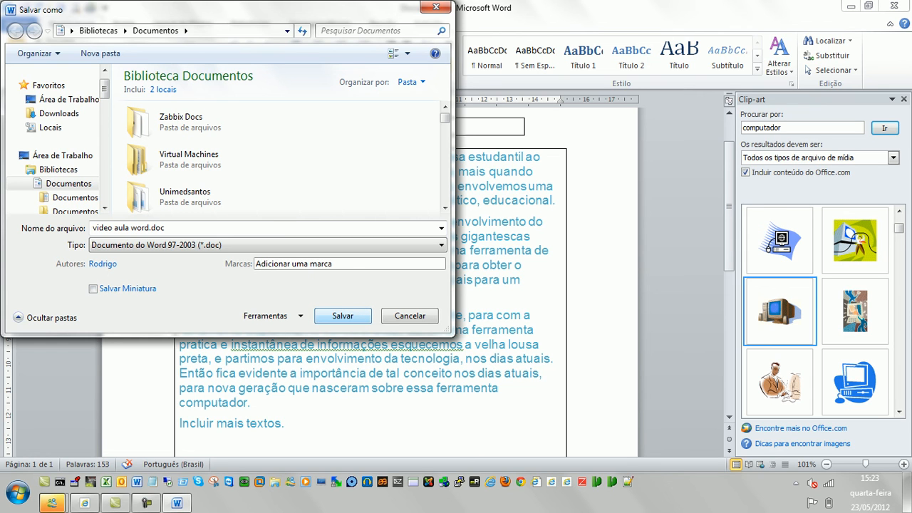
key(Return)
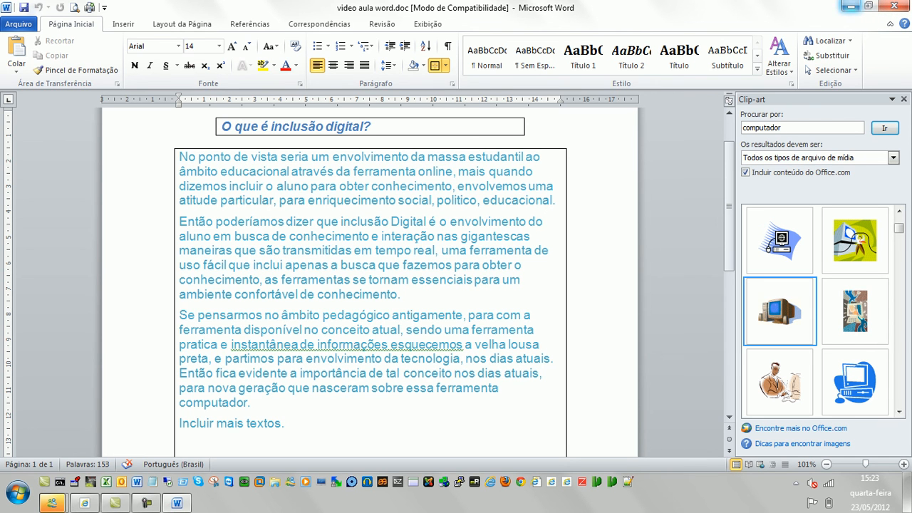
Minimize the document window and bring it back, reduce it to a smaller floating window and maximize it again
click(851, 6)
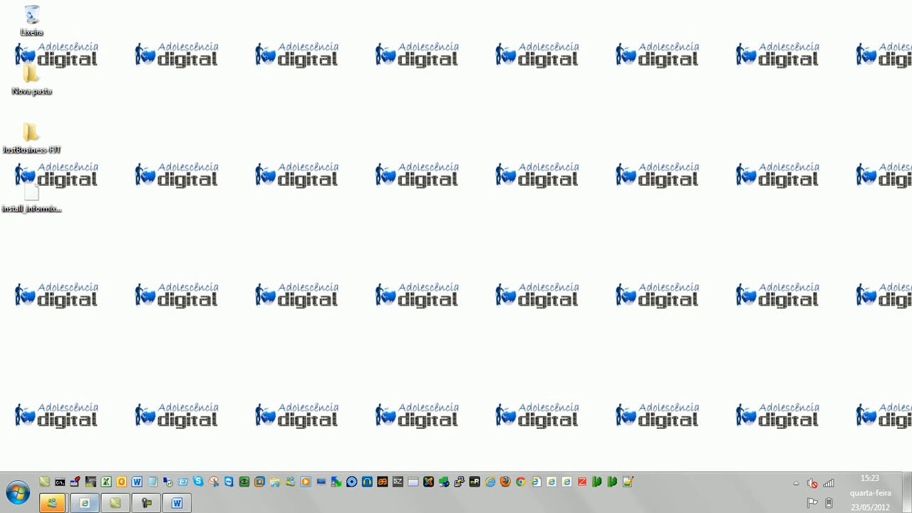
right_click(177, 503)
click(177, 503)
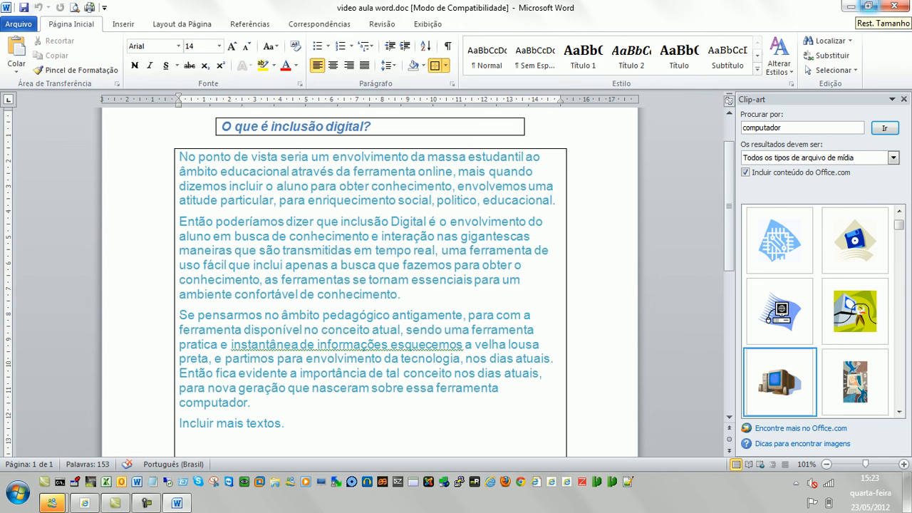
click(867, 6)
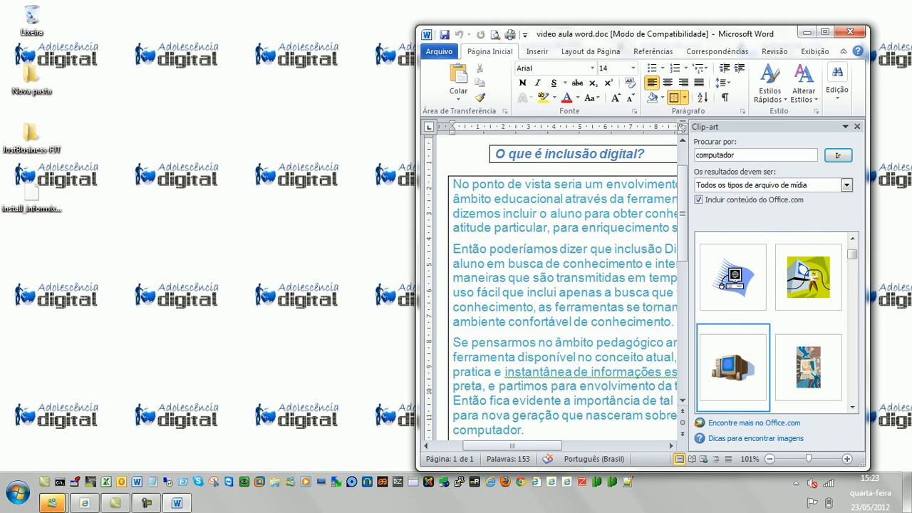
click(824, 31)
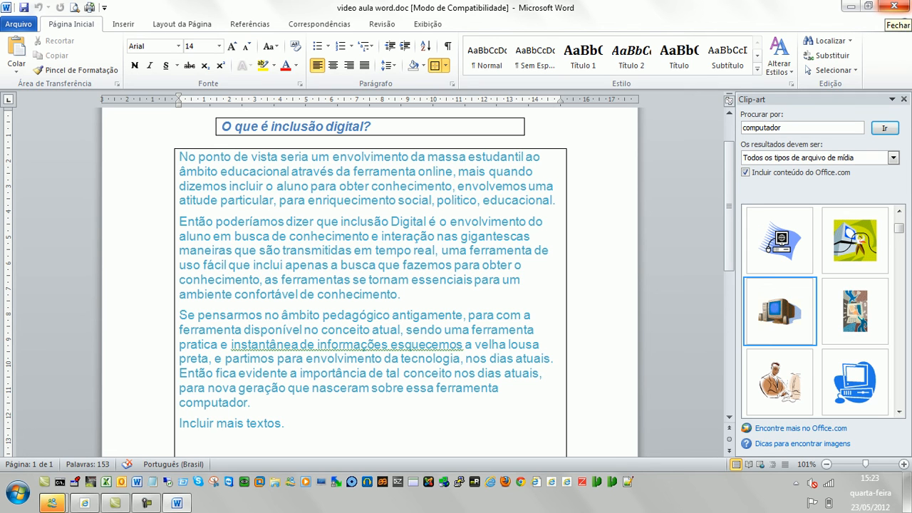
Close the document, switch to Windows Explorer and open "video aula word.doc" from the user's Documentos folder
click(895, 7)
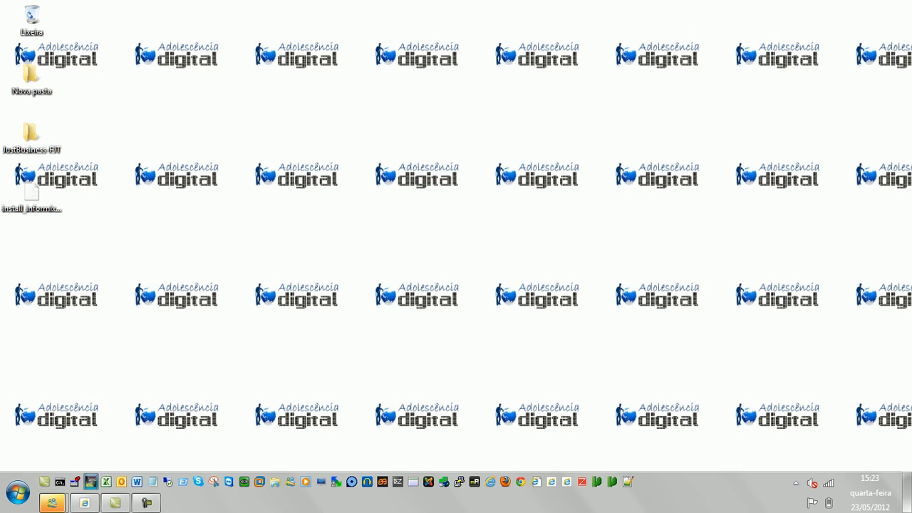
click(91, 481)
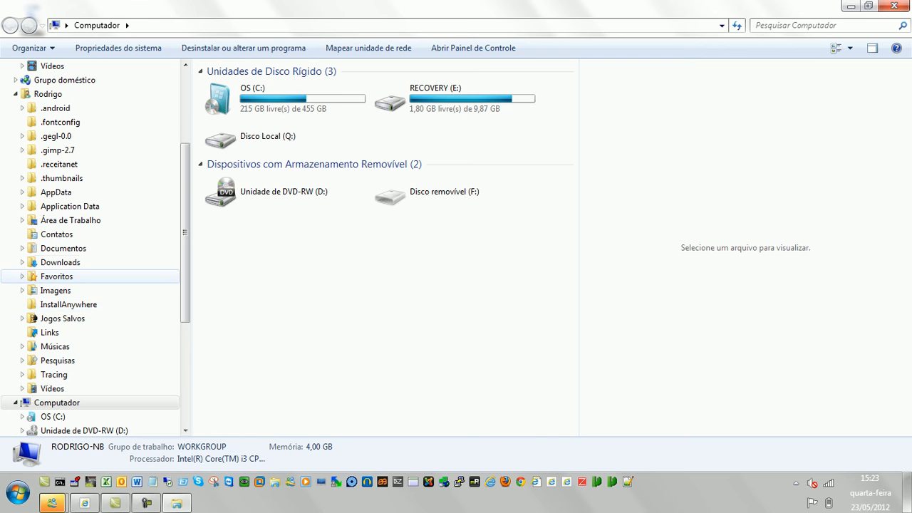
click(63, 248)
click(242, 227)
scroll(285, 228, down, 10)
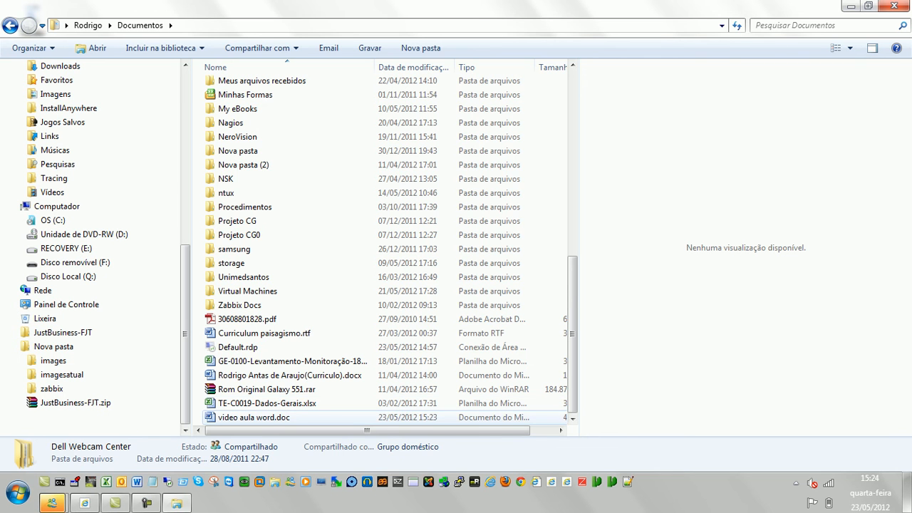
click(267, 417)
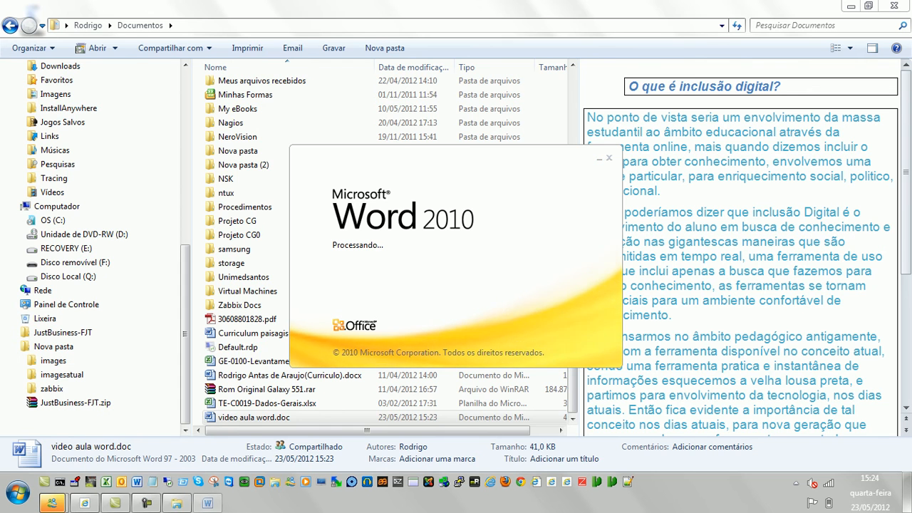
Review the reopened document's text and clip art, and close both the document and the Explorer window
scroll(458, 282, down, 8)
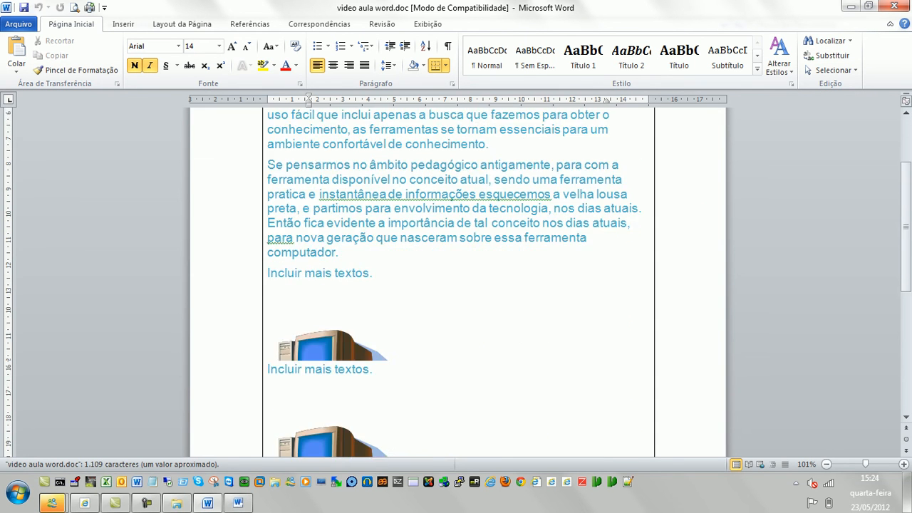
scroll(458, 282, up, 3)
scroll(458, 283, up, 5)
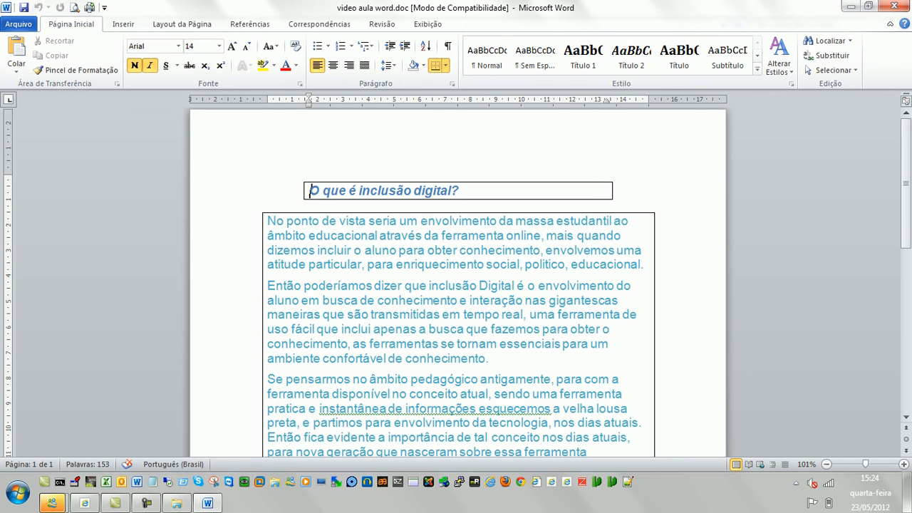
scroll(459, 282, up, 1)
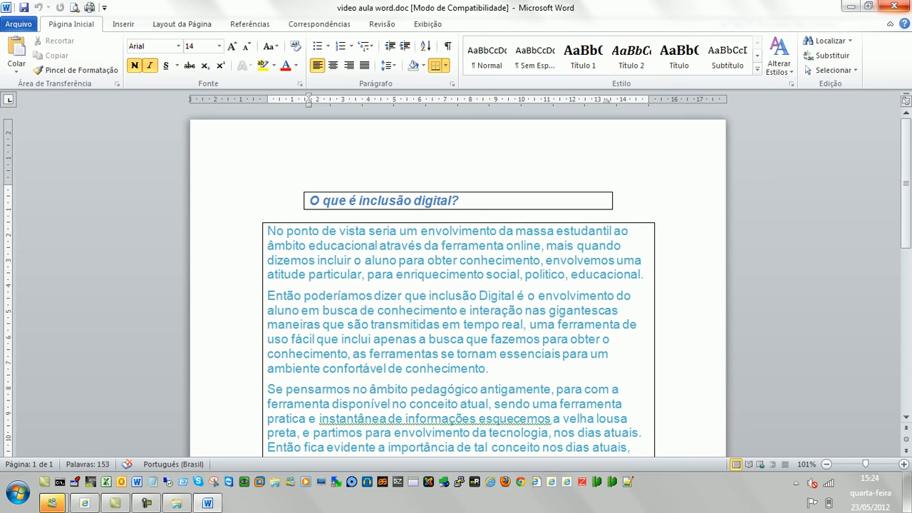
click(893, 7)
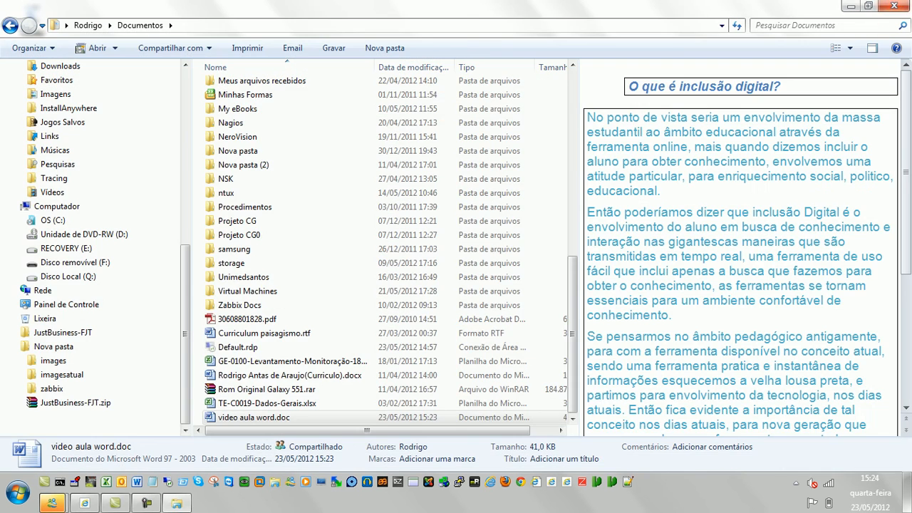
click(889, 7)
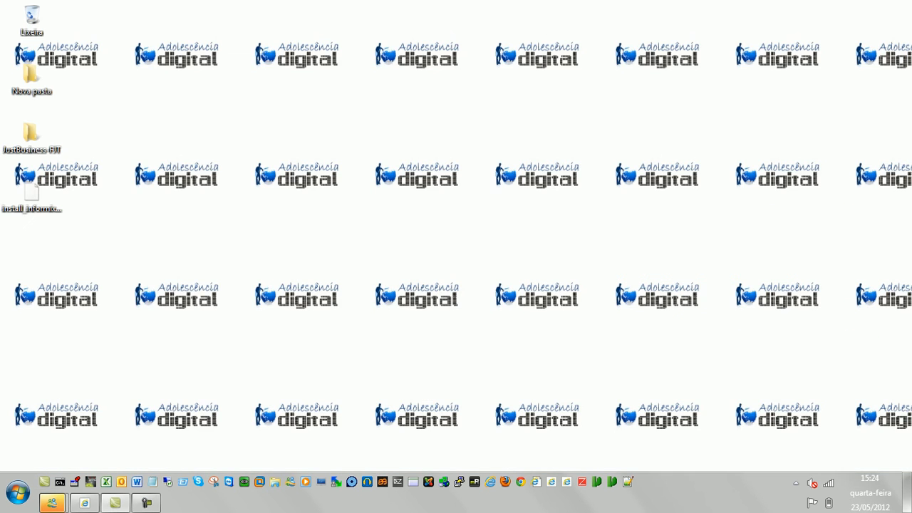